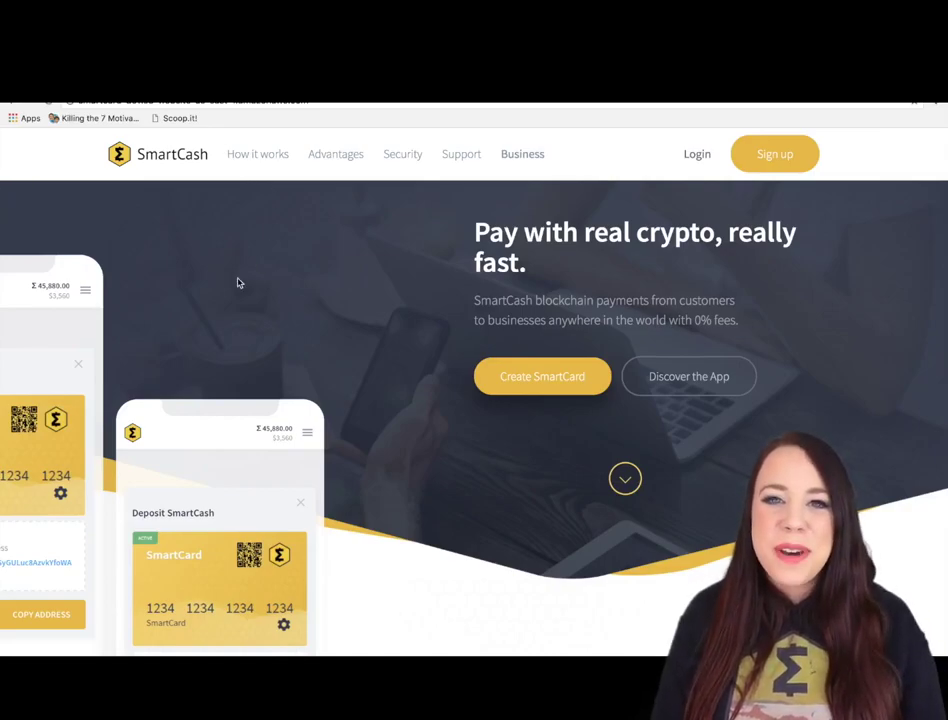
# Sign up for a new SmartCard account from the landing page and dismiss Chrome's password prompt
pyautogui.scroll(-2, 238, 283)
pyautogui.scroll(-2, 238, 283)
pyautogui.scroll(-1, 238, 283)
pyautogui.scroll(-1, 238, 283)
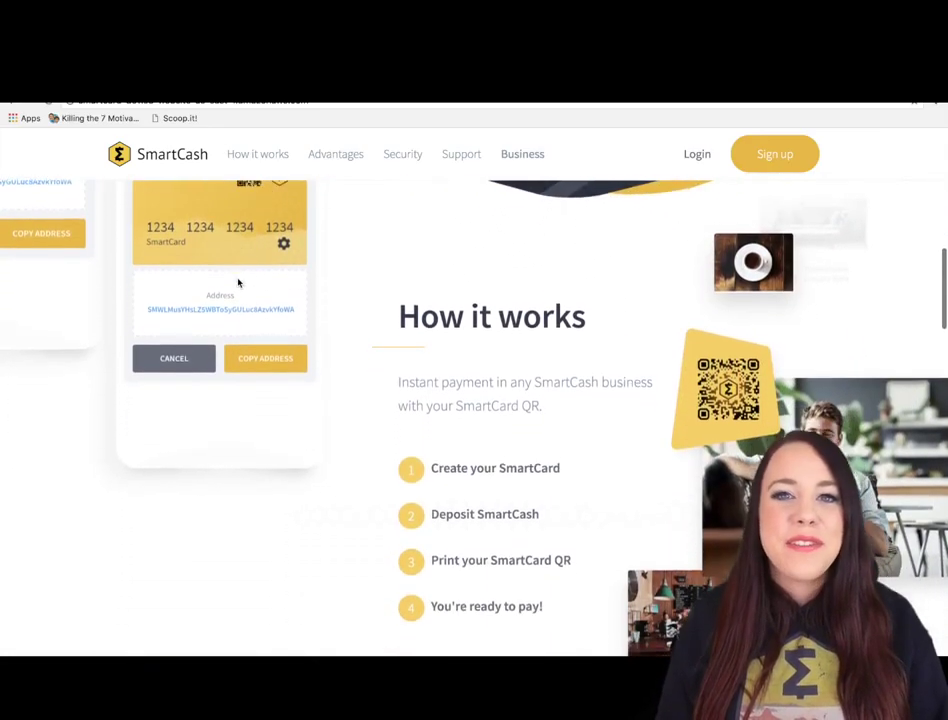
pyautogui.scroll(-1, 238, 283)
pyautogui.scroll(-1, 238, 283)
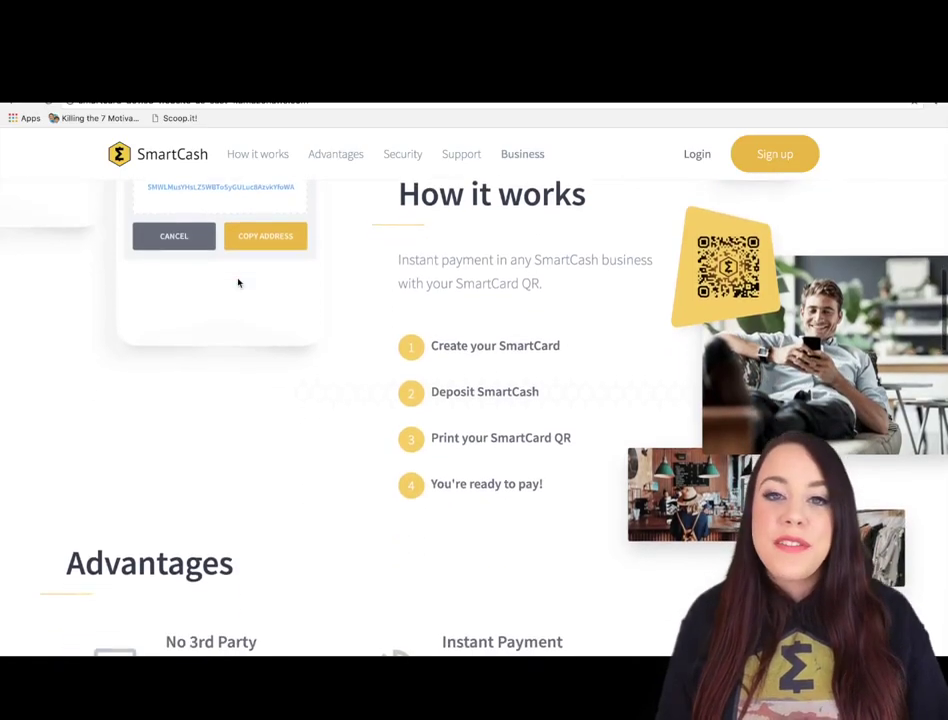
pyautogui.scroll(-1, 238, 283)
pyautogui.scroll(-1, 238, 283)
pyautogui.scroll(-1, 238, 283)
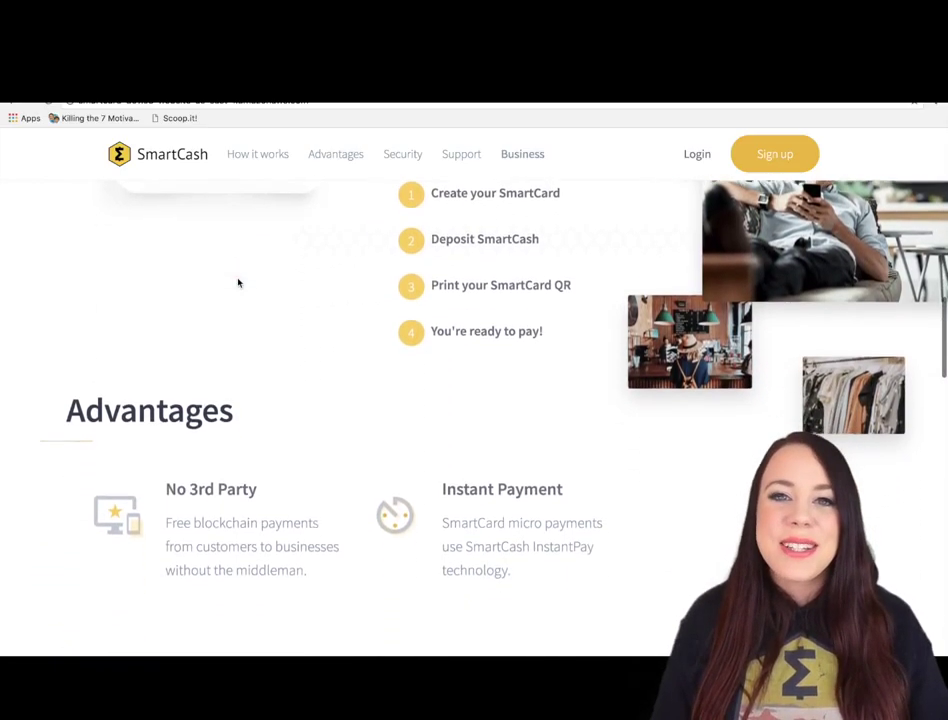
pyautogui.scroll(-1, 74, 485)
pyautogui.scroll(-2, 74, 485)
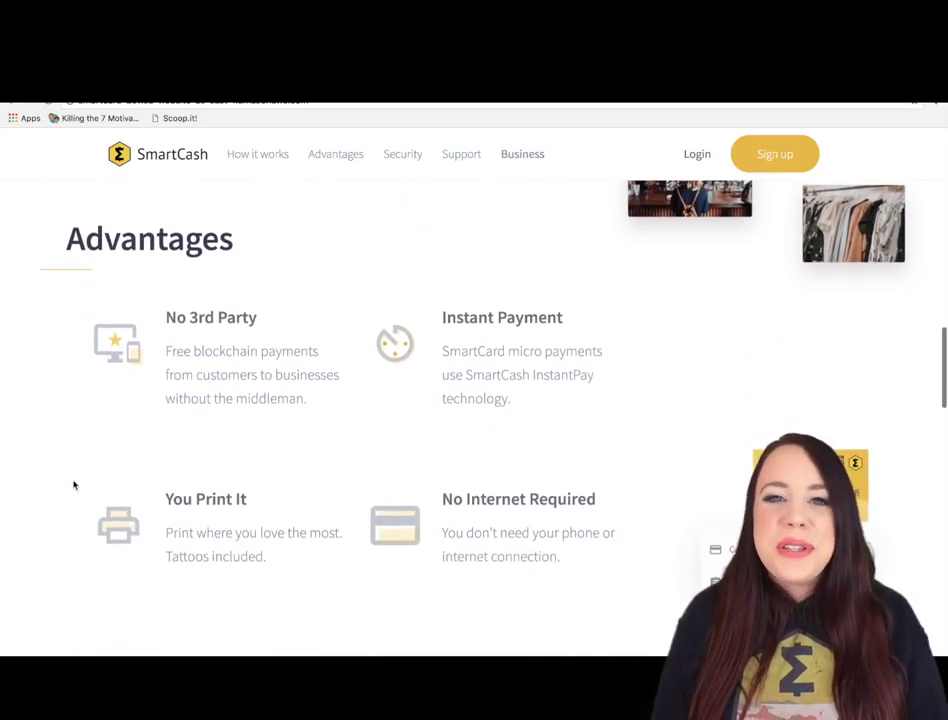
pyautogui.scroll(-1, 73, 485)
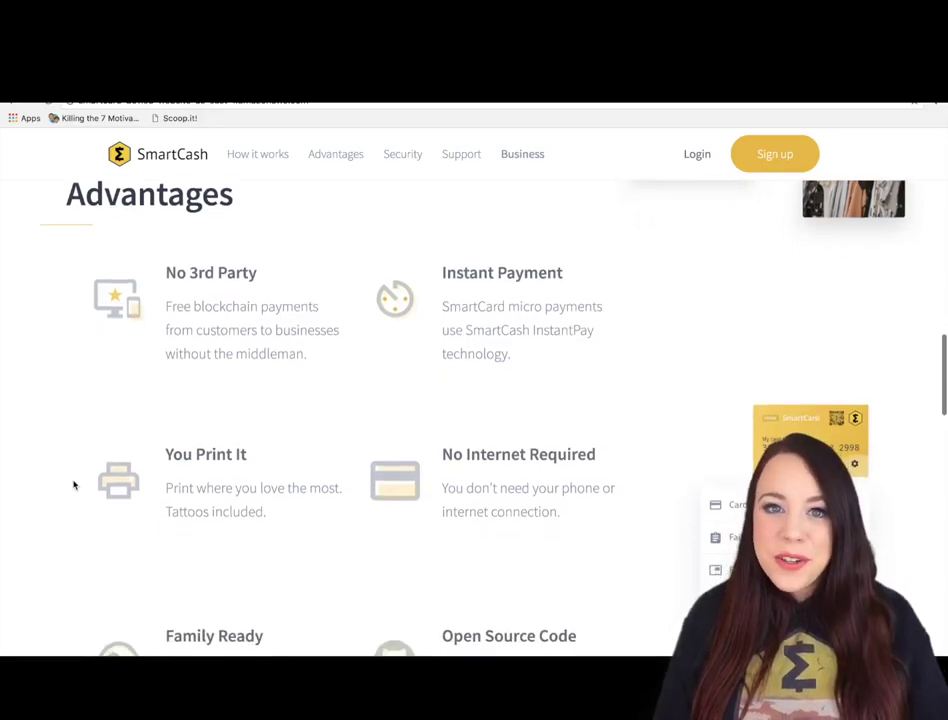
pyautogui.scroll(-1, 73, 485)
pyautogui.scroll(-2, 73, 485)
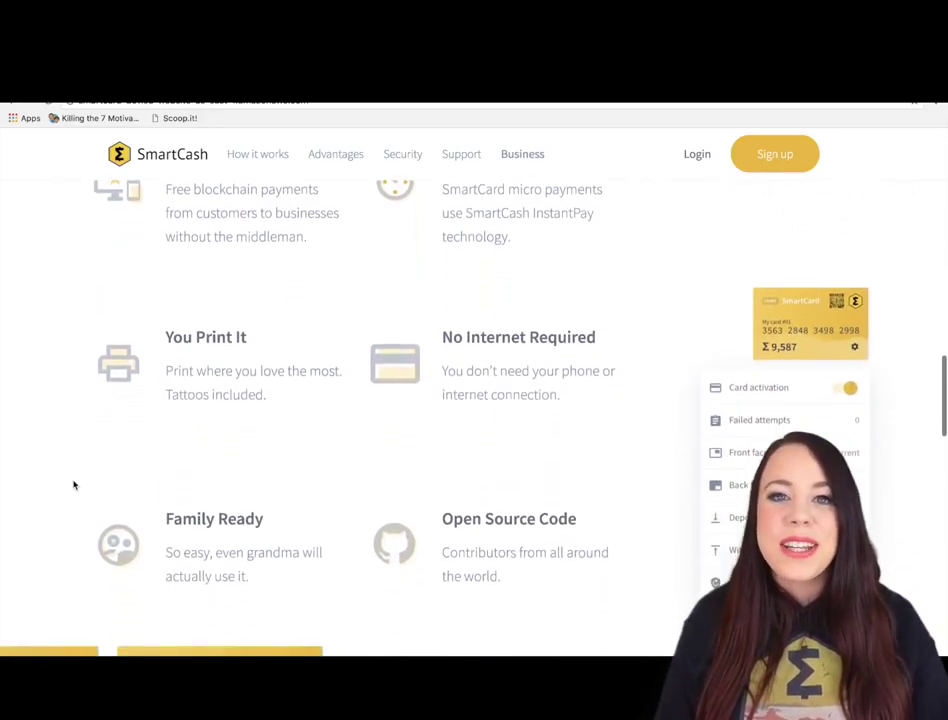
pyautogui.scroll(-1, 73, 485)
pyautogui.scroll(-2, 73, 485)
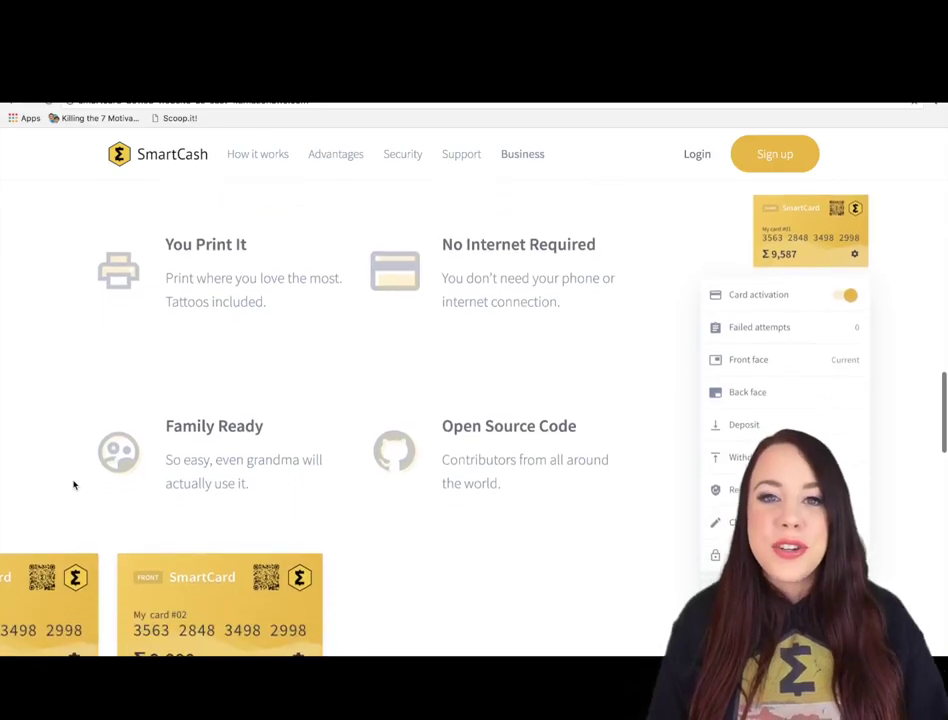
pyautogui.scroll(-1, 73, 485)
pyautogui.scroll(-1, 73, 485)
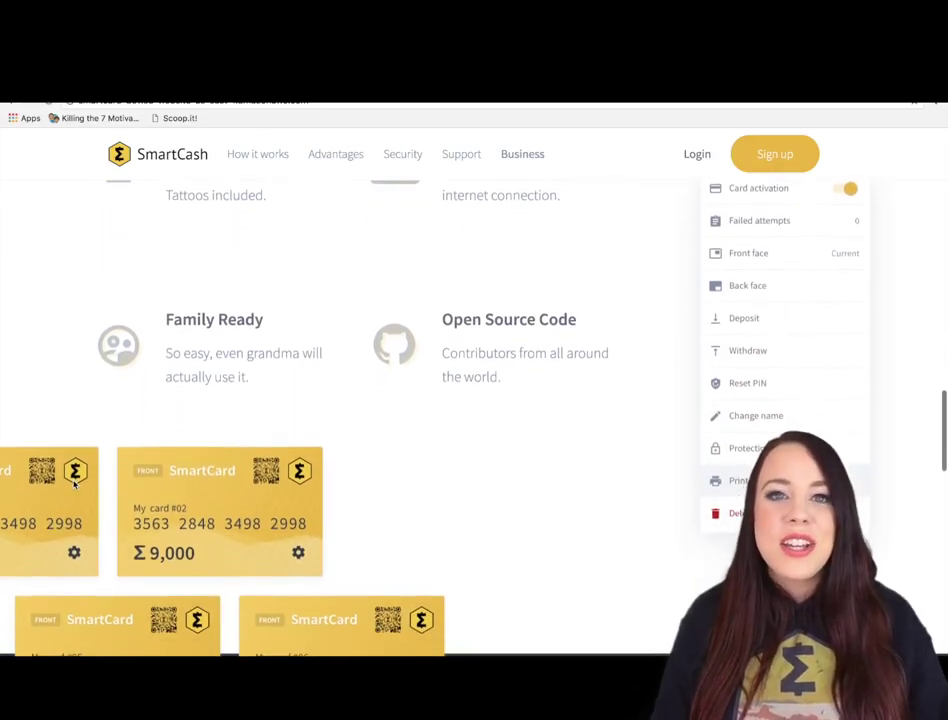
pyautogui.scroll(-1, 73, 483)
pyautogui.scroll(-1, 73, 483)
pyautogui.scroll(-1, 73, 483)
pyautogui.scroll(-2, 73, 485)
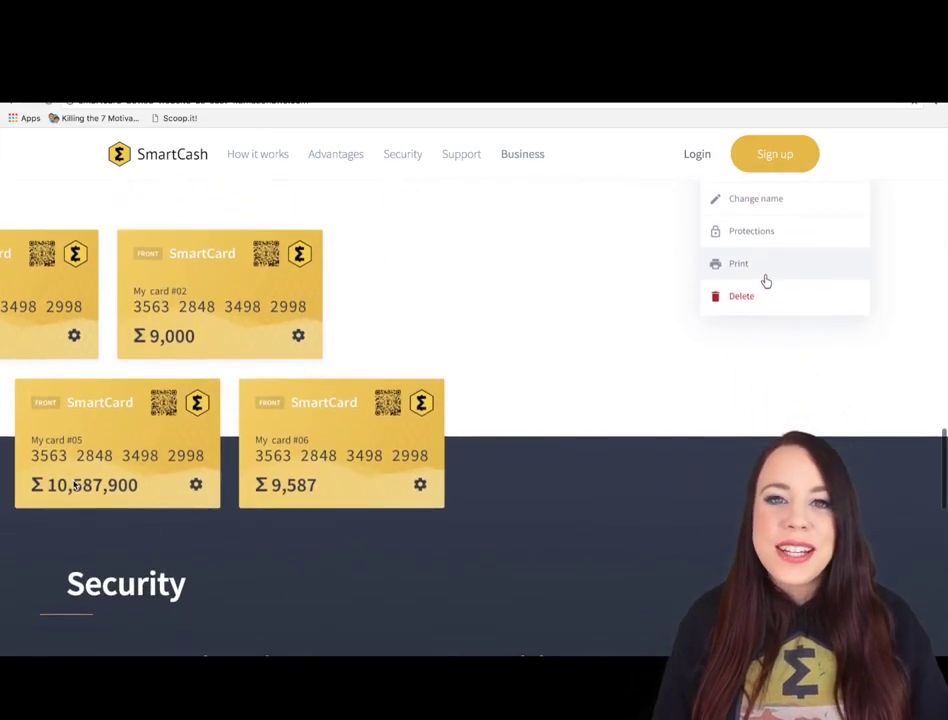
pyautogui.scroll(-2, 73, 485)
pyautogui.scroll(-1, 73, 485)
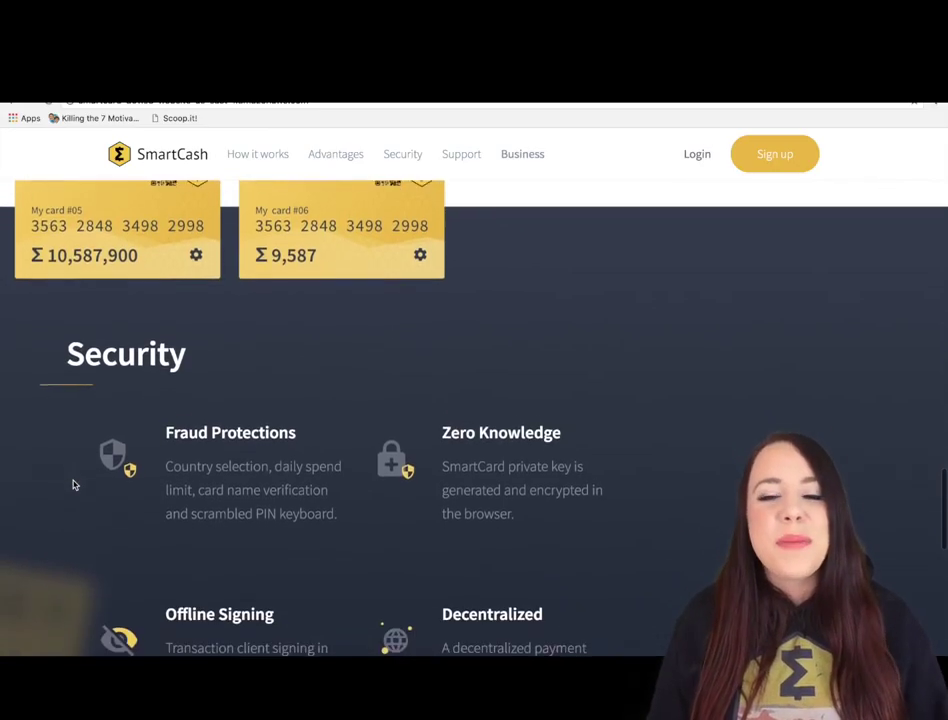
pyautogui.scroll(-1, 73, 485)
pyautogui.scroll(-1, 73, 485)
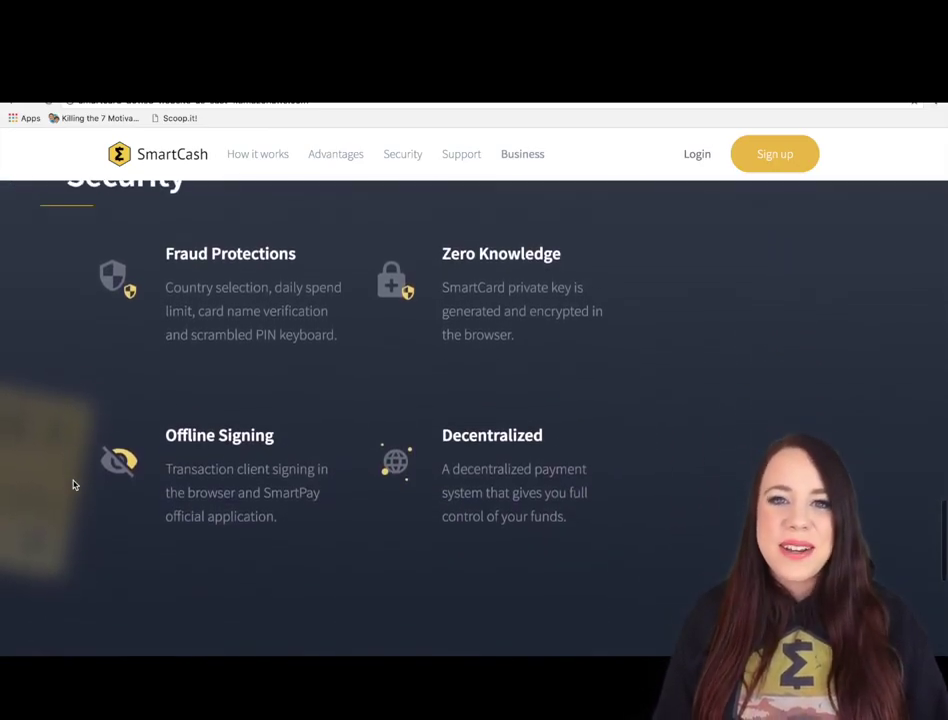
pyautogui.scroll(-1, 73, 485)
pyautogui.scroll(6, 73, 485)
pyautogui.scroll(1, 73, 485)
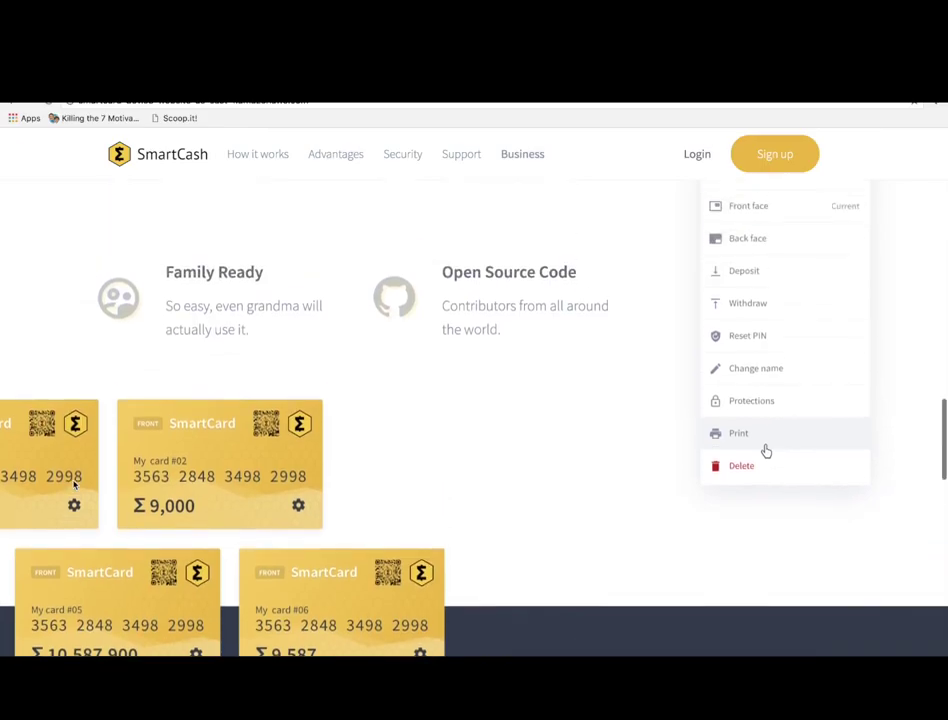
pyautogui.scroll(1, 73, 485)
pyautogui.scroll(2, 73, 485)
pyautogui.scroll(1, 73, 485)
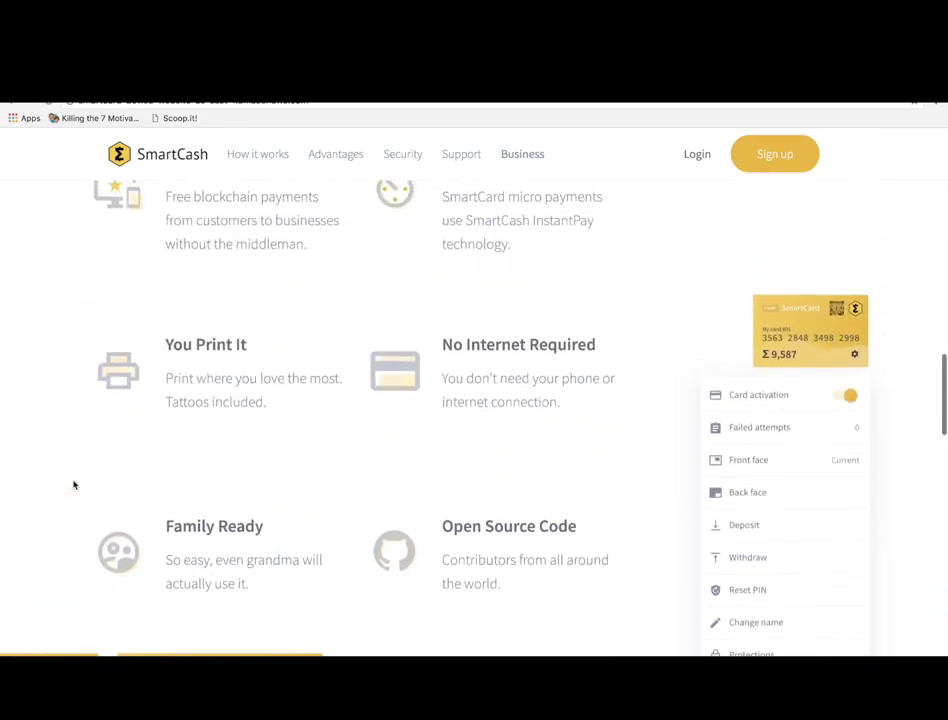
pyautogui.scroll(1, 73, 485)
pyautogui.scroll(1, 73, 485)
pyautogui.scroll(1, 73, 485)
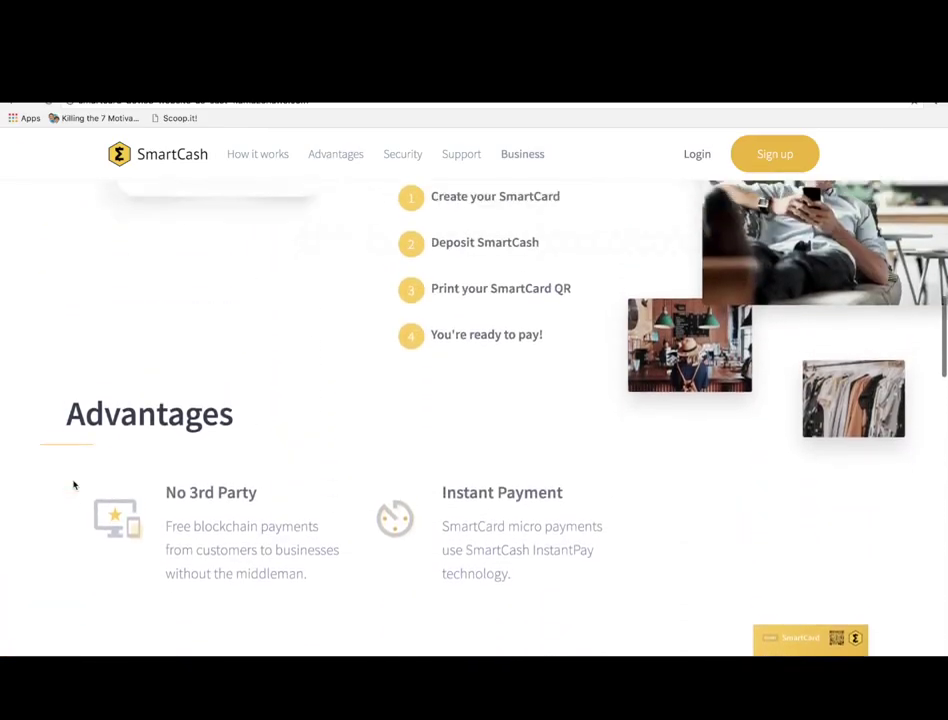
pyautogui.scroll(1, 73, 485)
pyautogui.scroll(1, 73, 485)
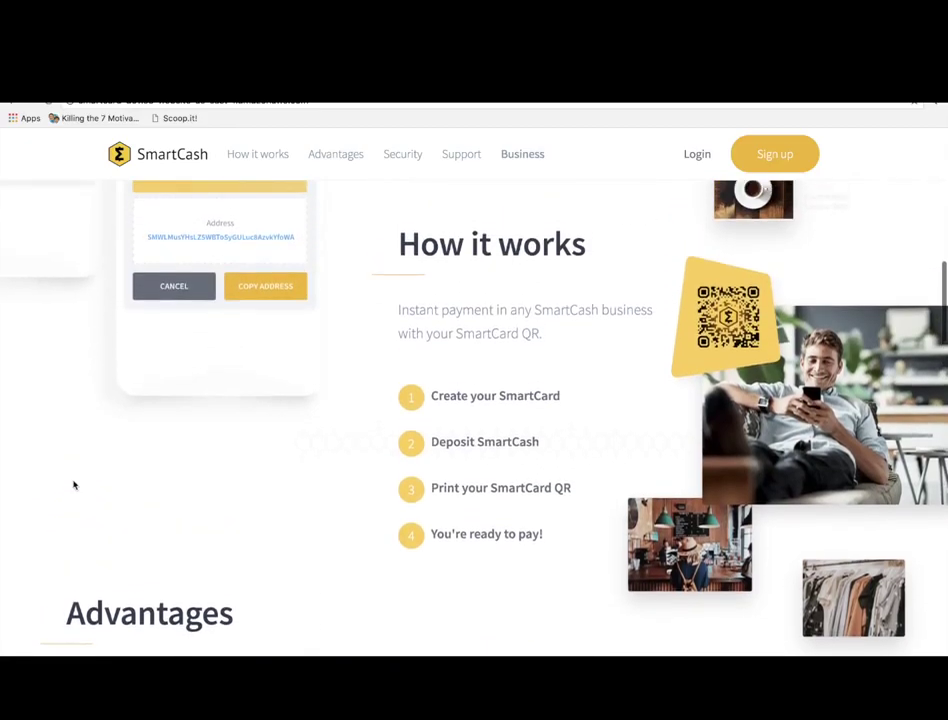
pyautogui.scroll(1, 73, 485)
pyautogui.scroll(1, 73, 485)
pyautogui.scroll(2, 73, 485)
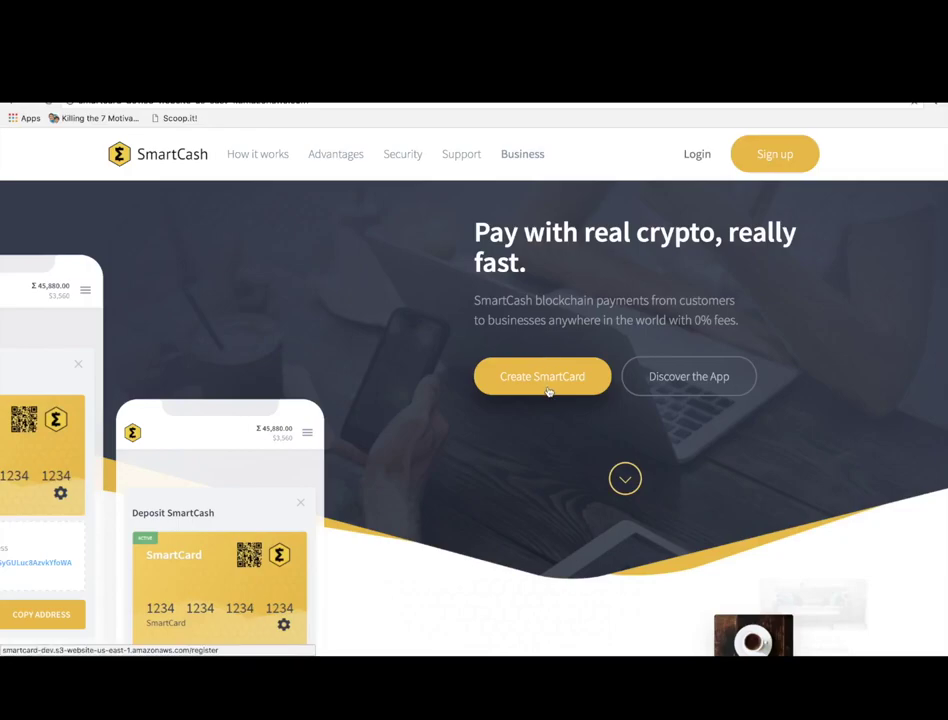
pyautogui.click(548, 390)
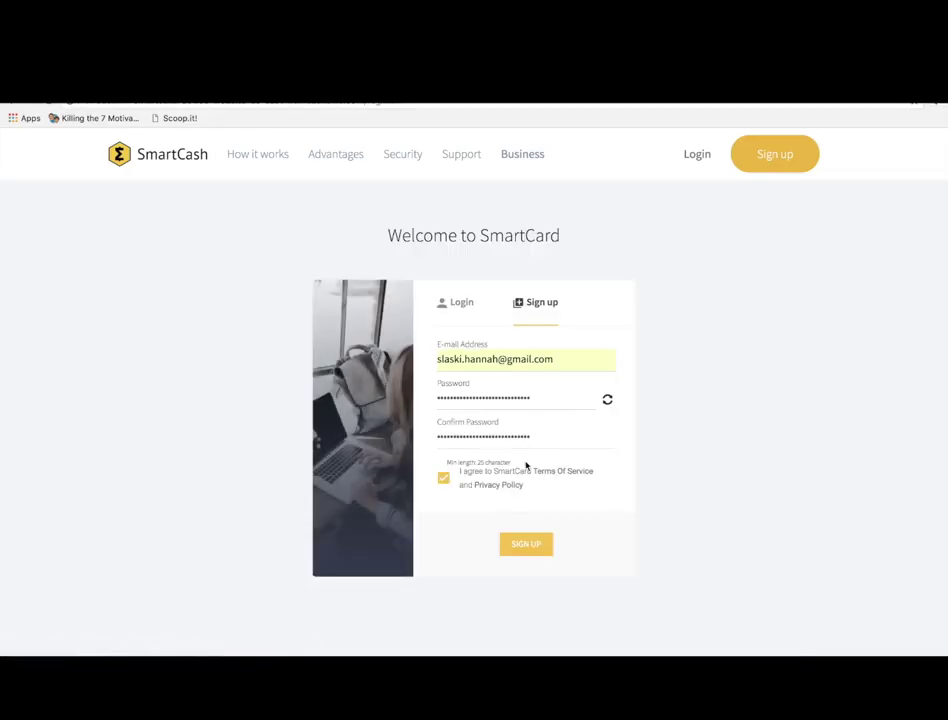
pyautogui.click(532, 545)
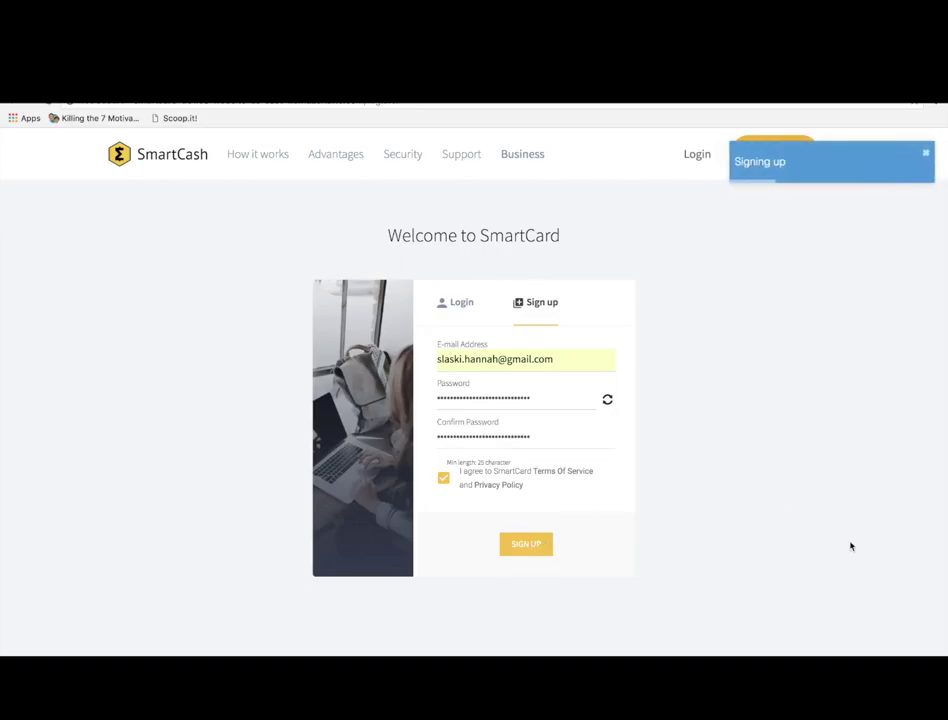
pyautogui.click(899, 219)
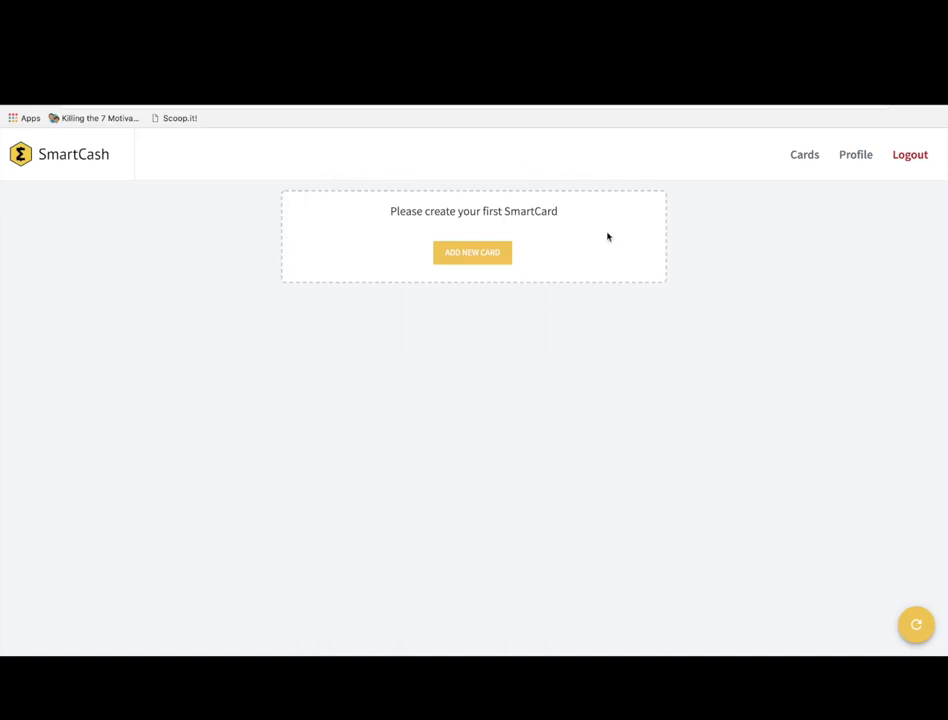
pyautogui.click(460, 255)
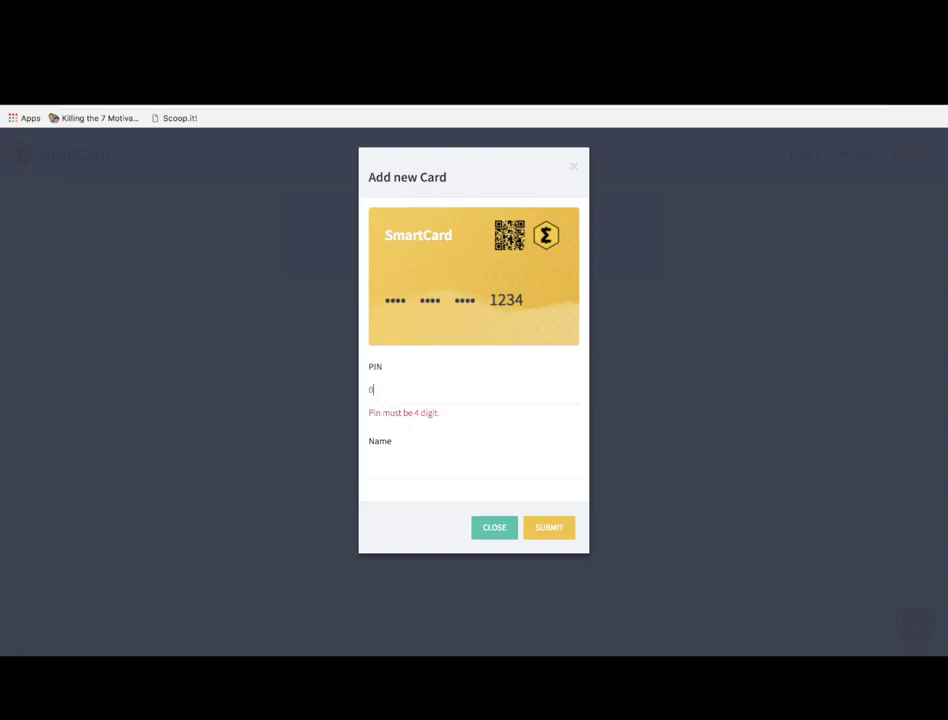
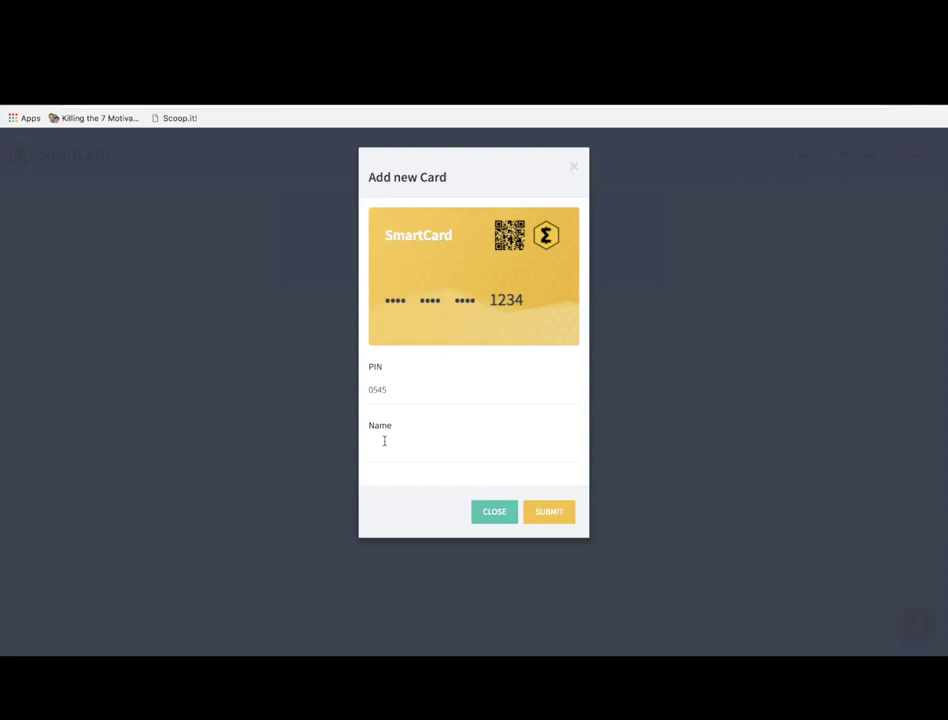
pyautogui.click(384, 441)
pyautogui.write('Hannah')
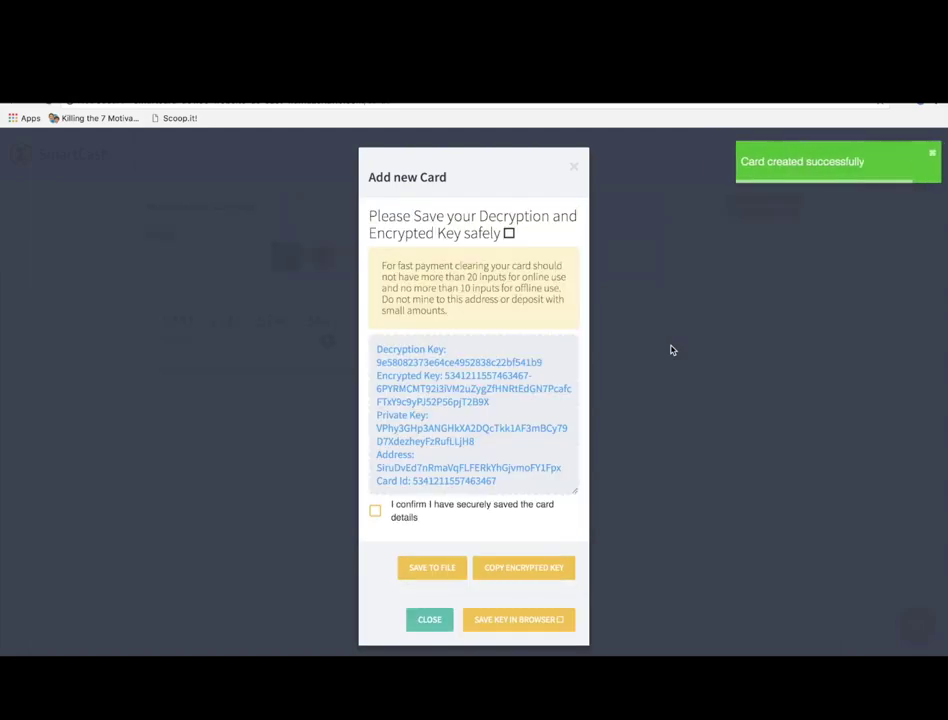
pyautogui.click(375, 472)
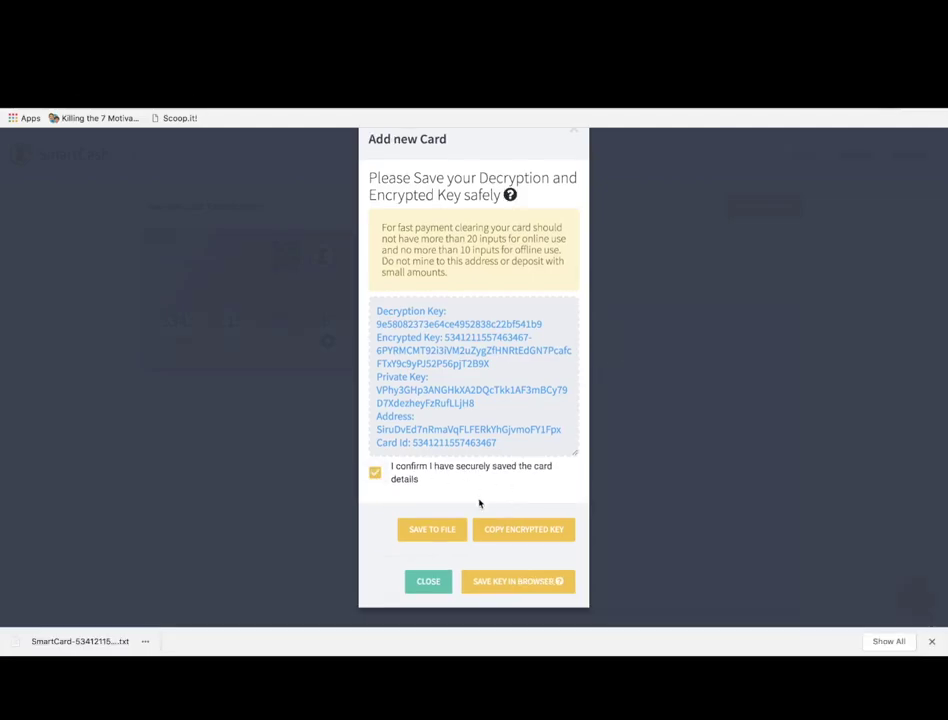
# Close the new card's key details and open the Hannah card's settings
pyautogui.click(429, 582)
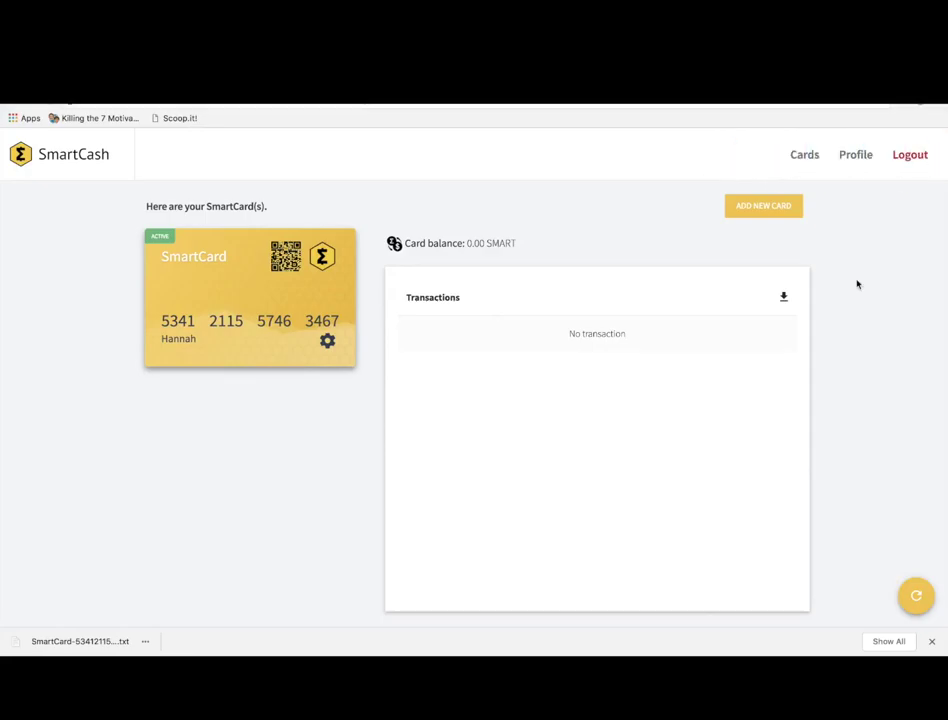
pyautogui.click(329, 342)
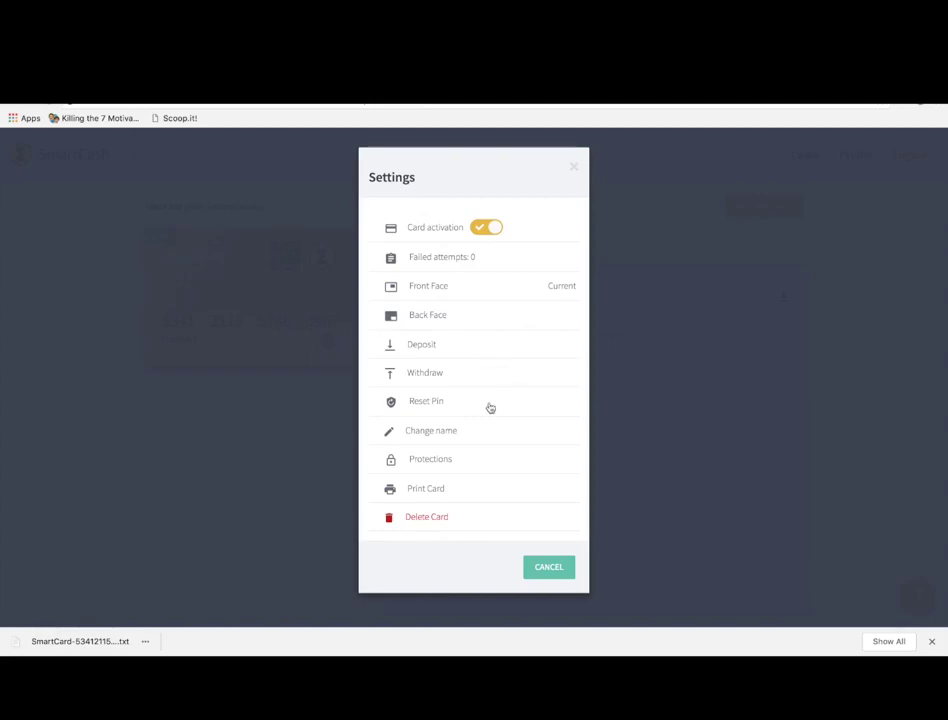
# Open the Hannah card's Deposit details, select its wallet address and copy it
pyautogui.click(456, 352)
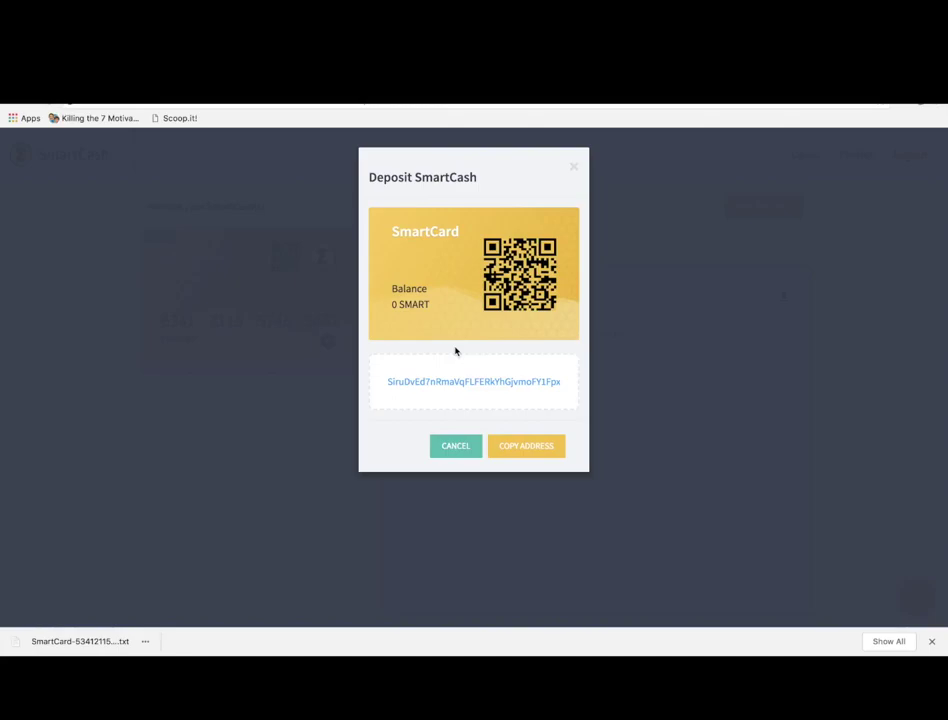
pyautogui.doubleClick(451, 382)
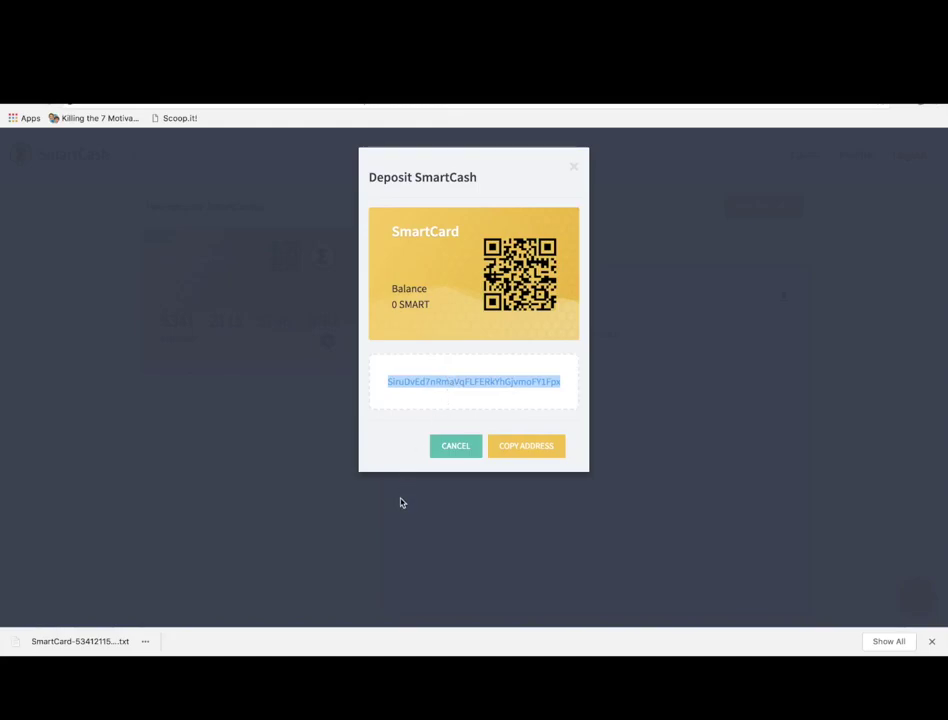
pyautogui.click(530, 452)
# Allow the Hannah card to be used in Australia under Protections > Allowed Countries
pyautogui.click(531, 446)
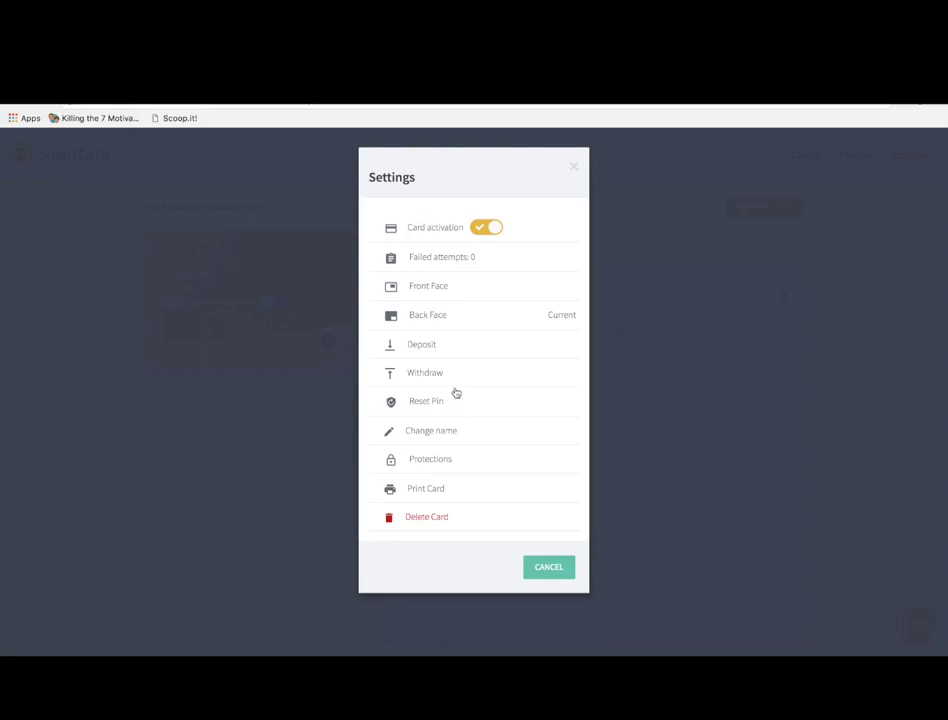
pyautogui.click(443, 459)
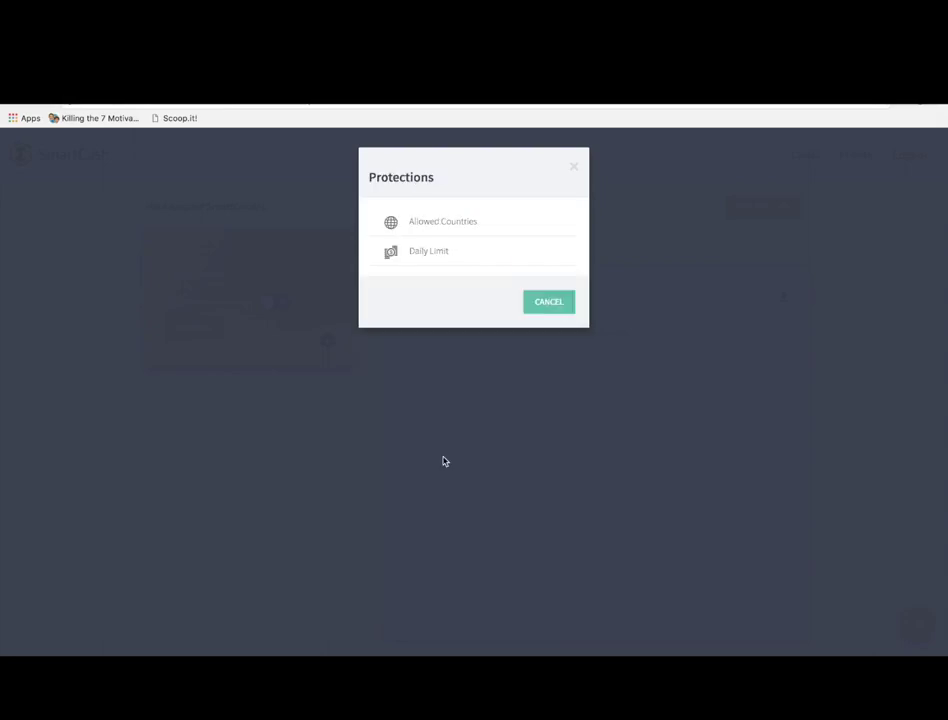
pyautogui.click(482, 231)
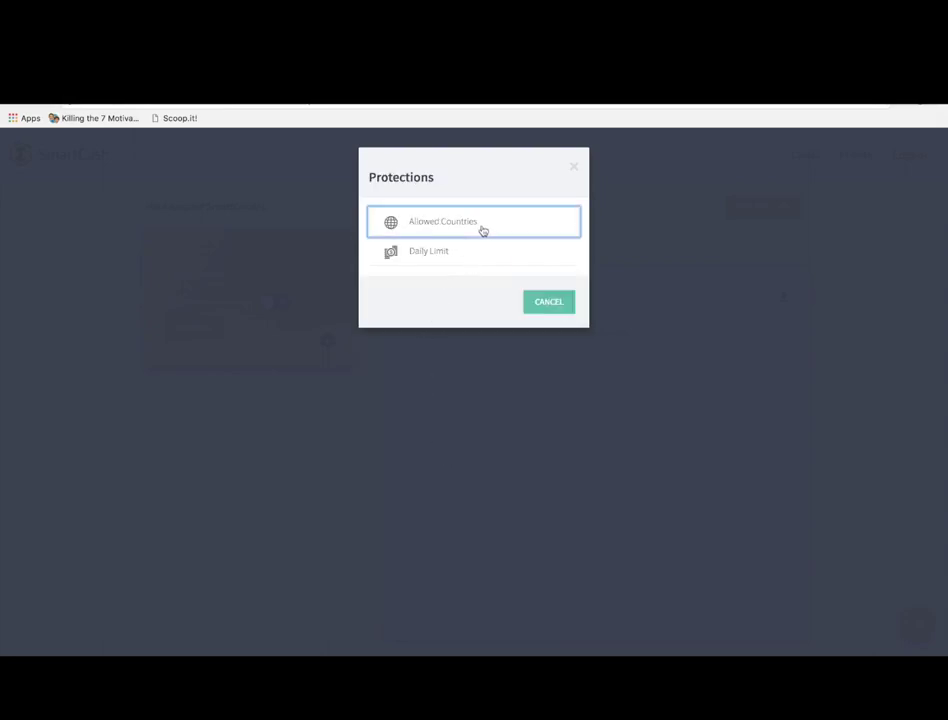
pyautogui.scroll(-3, 474, 273)
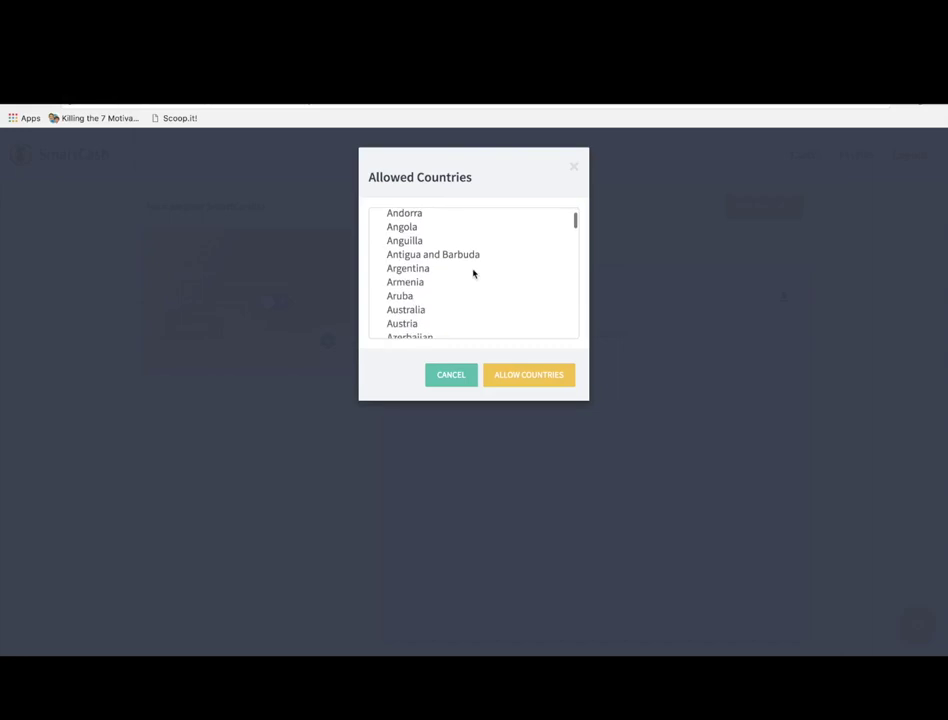
pyautogui.click(419, 300)
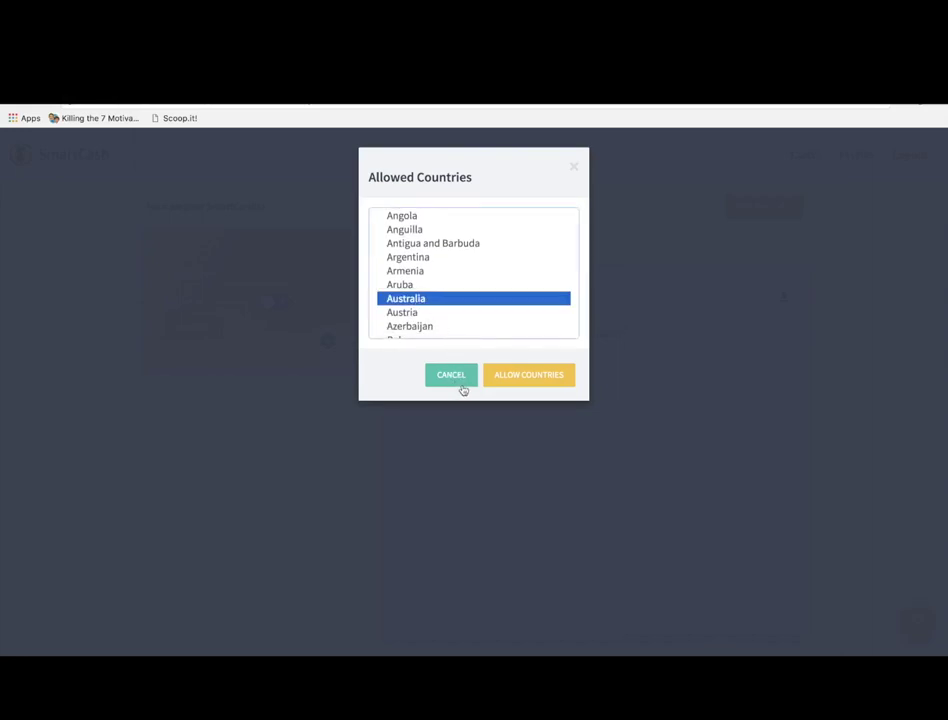
pyautogui.click(506, 377)
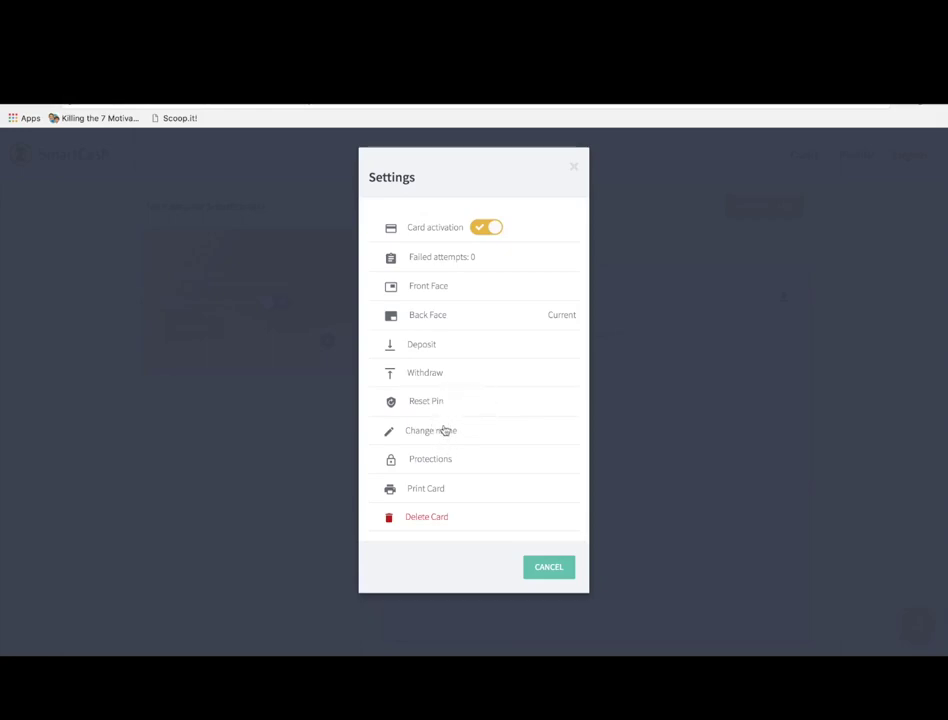
# Drag the Protections Daily Limit slider to the maximum, then back down toward 221 USD
pyautogui.click(446, 463)
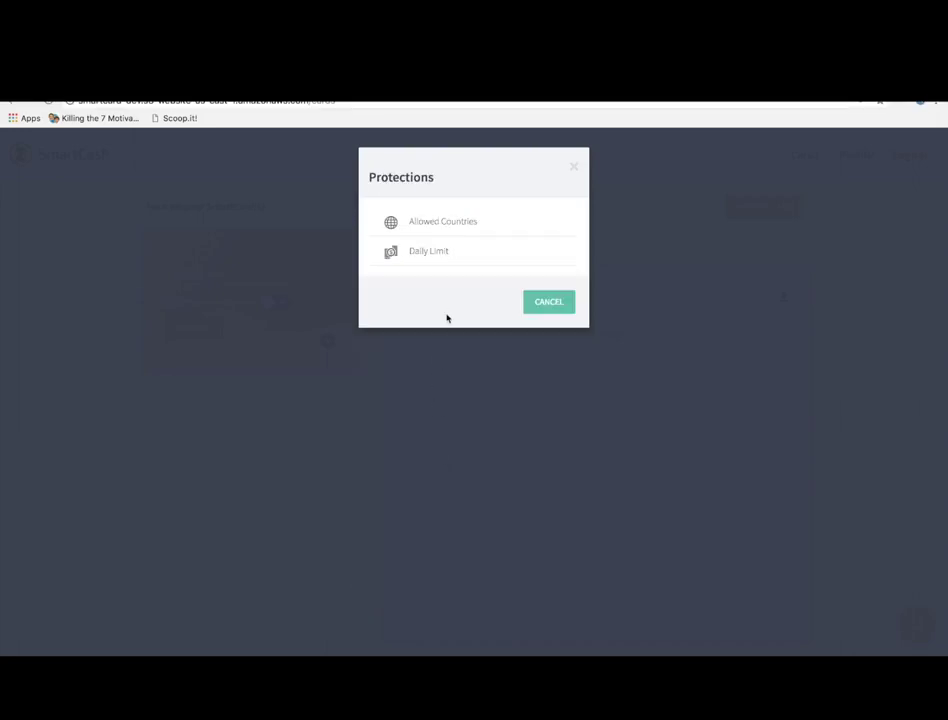
pyautogui.click(440, 262)
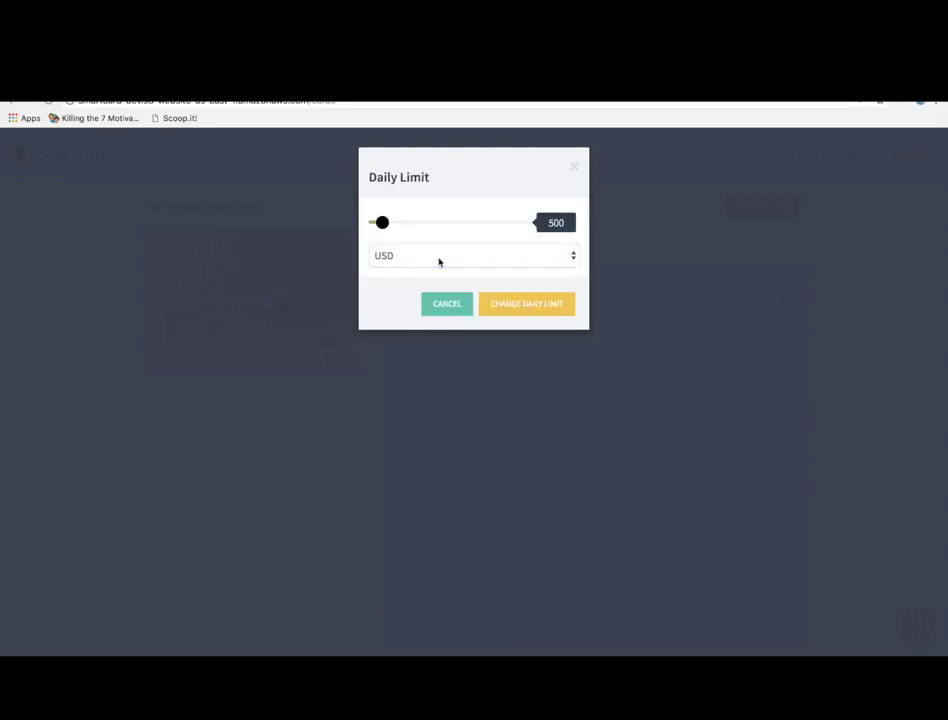
pyautogui.moveTo(383, 229)
pyautogui.mouseDown()
pyautogui.moveTo(377, 224)
pyautogui.moveTo(590, 233)
pyautogui.mouseUp()
pyautogui.moveTo(529, 238); pyautogui.dragTo(381, 218)
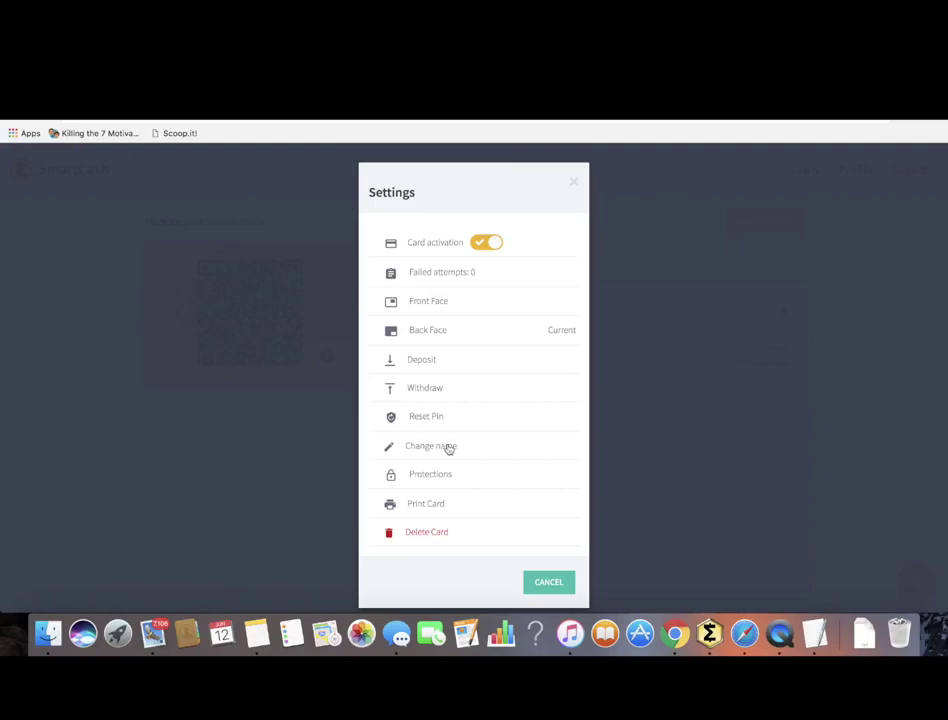
# Open the printable version of the Hannah card
pyautogui.click(436, 506)
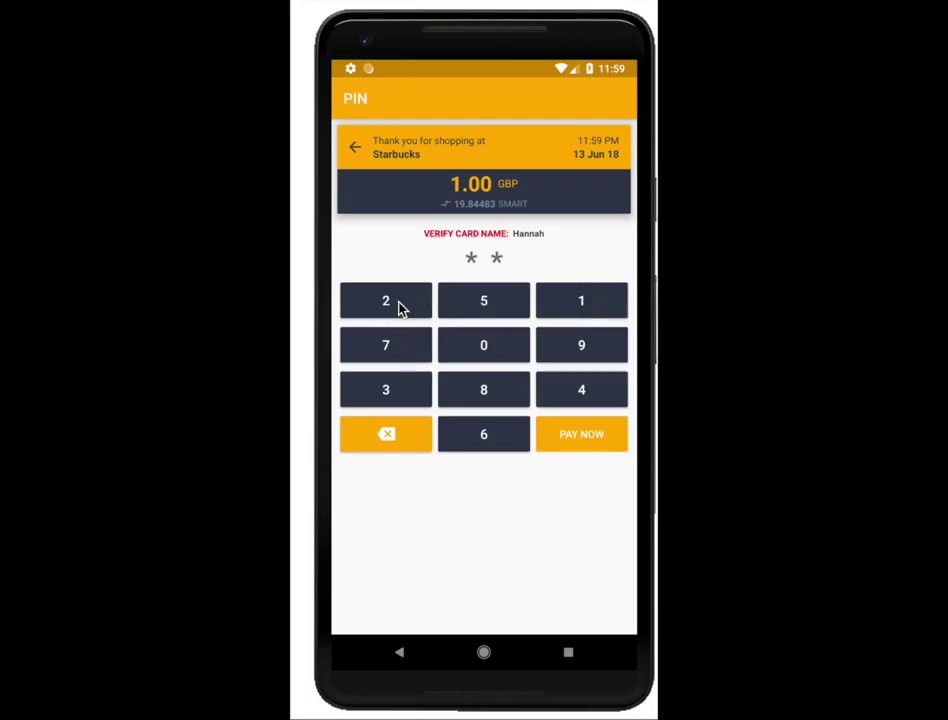
# Enter the remaining PIN digits and pay the 1.00 GBP Starbucks charge
pyautogui.click(398, 386)
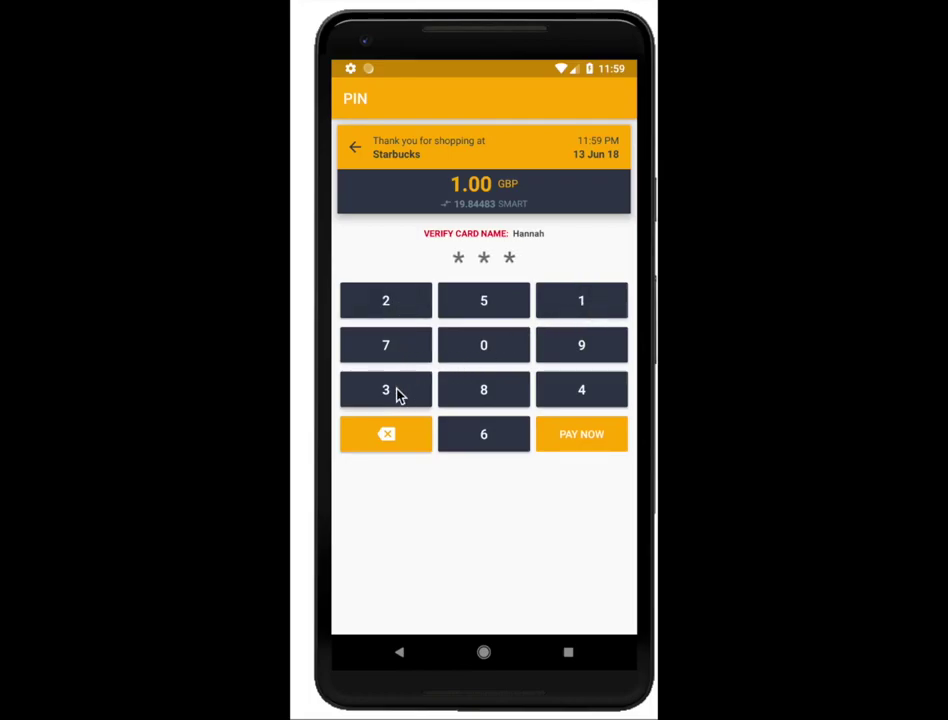
pyautogui.click(584, 406)
pyautogui.click(574, 444)
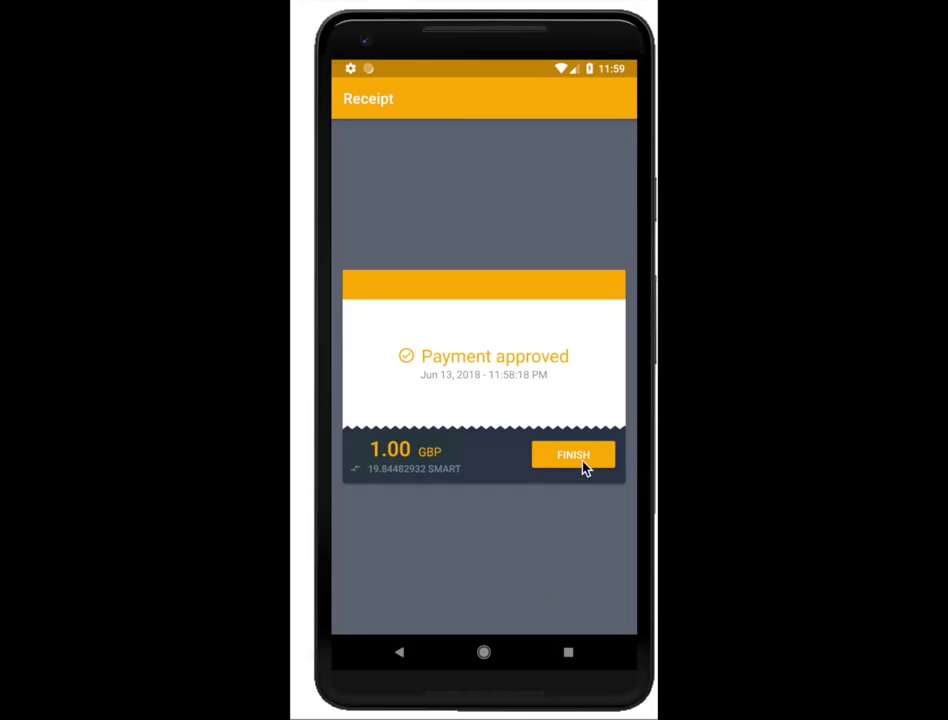
# Finish the approved SmartPay receipt
pyautogui.click(582, 462)
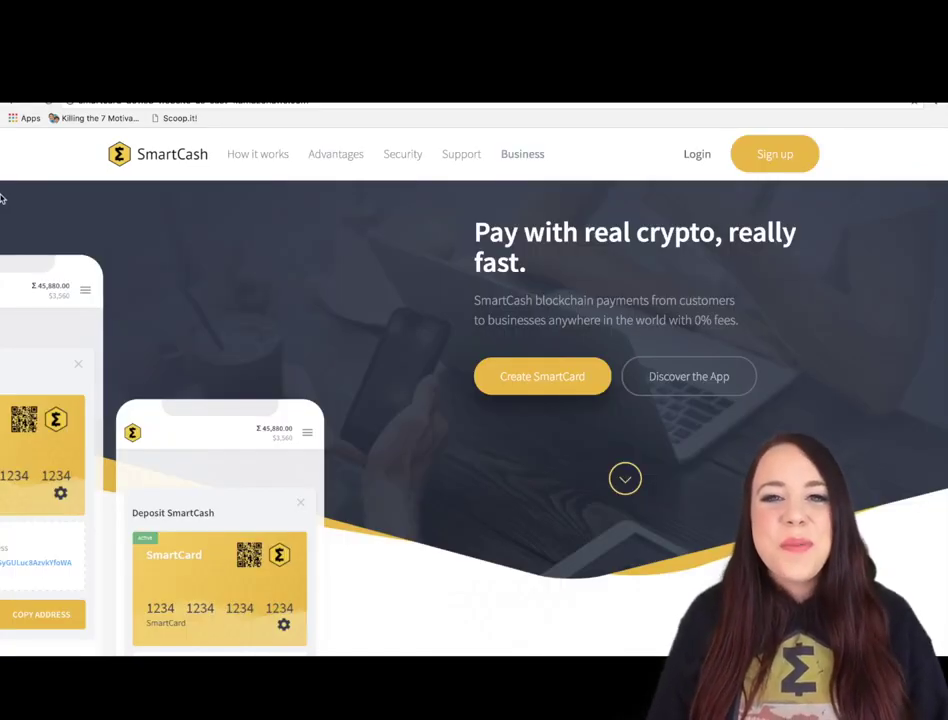
pyautogui.scroll(-5, 239, 281)
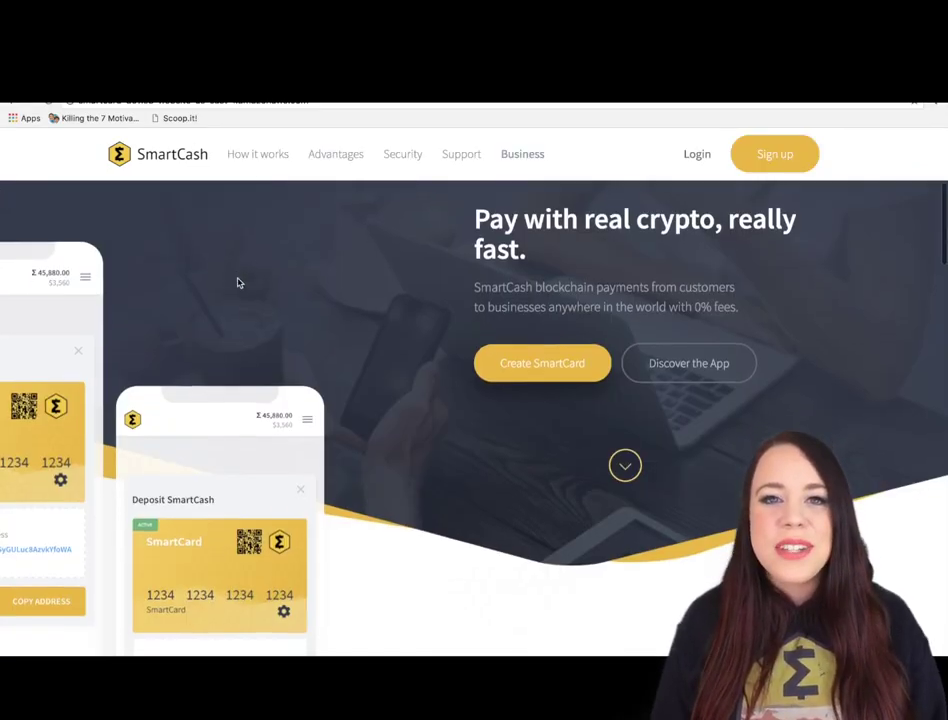
pyautogui.scroll(-3, 239, 283)
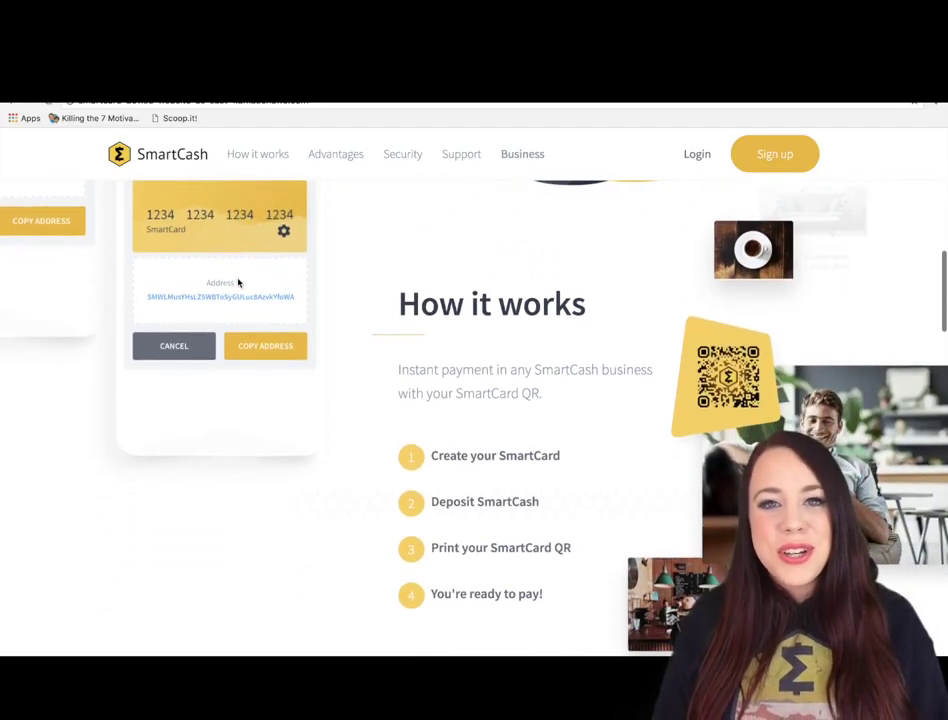
pyautogui.scroll(-3, 238, 283)
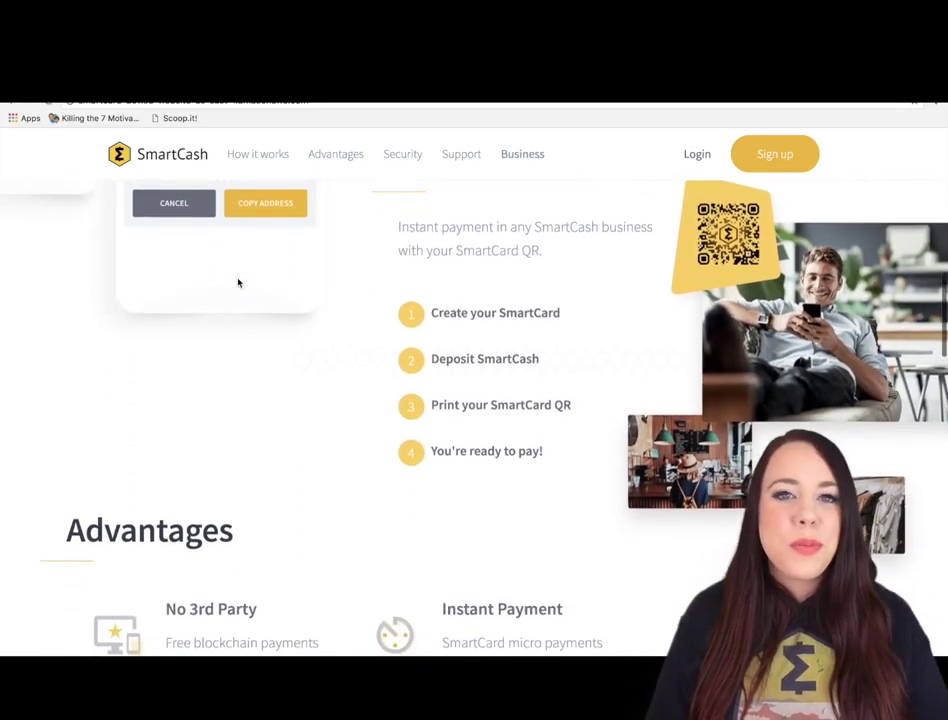
pyautogui.scroll(-2, 238, 283)
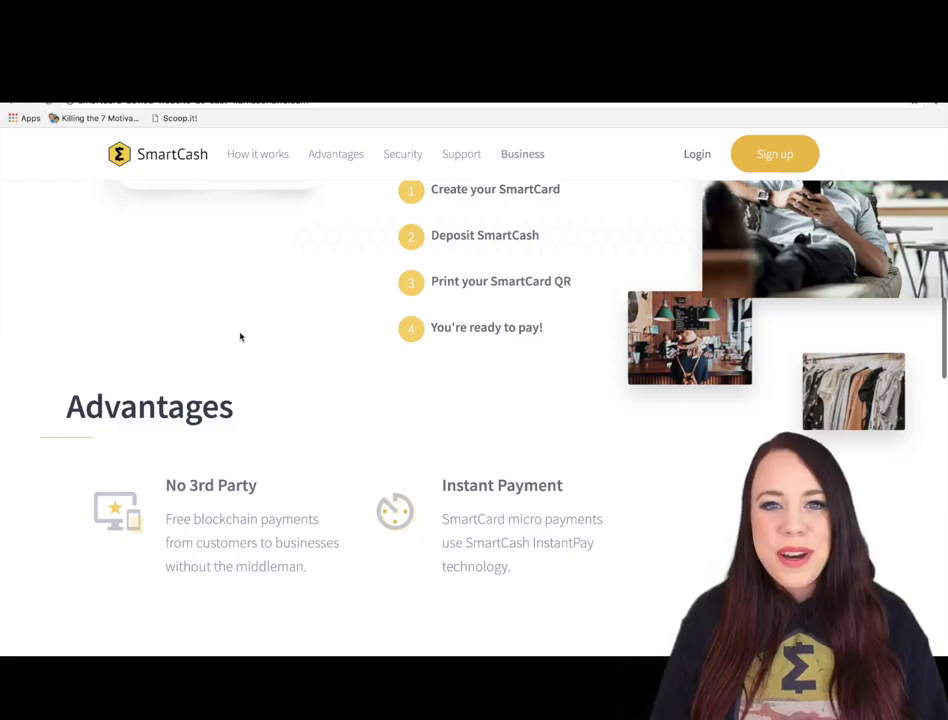
pyautogui.scroll(-3, 73, 485)
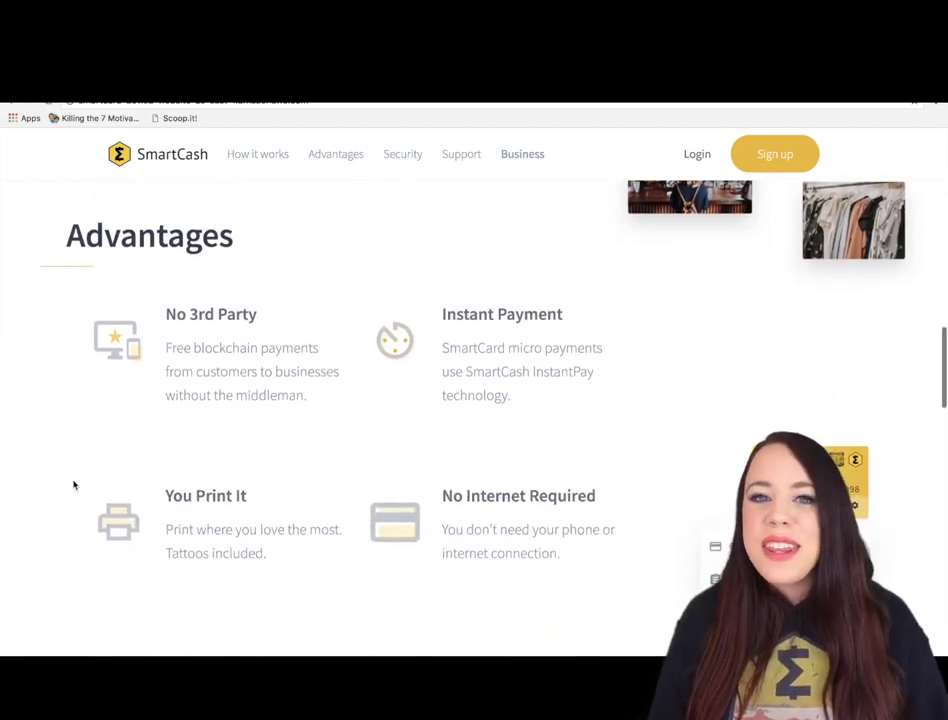
pyautogui.scroll(-1, 73, 485)
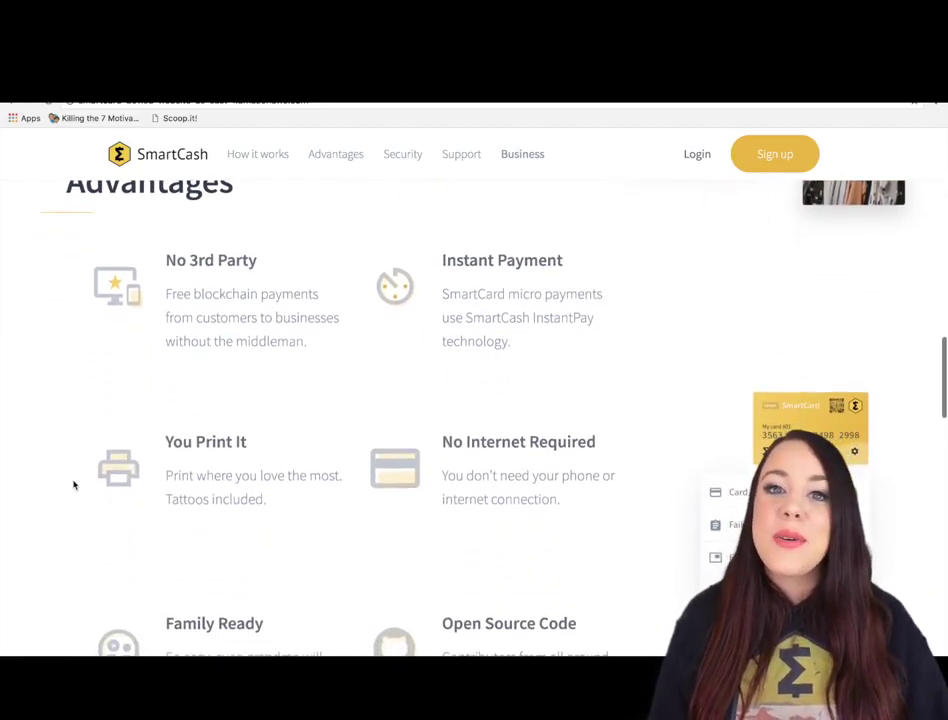
pyautogui.scroll(-1, 73, 485)
pyautogui.scroll(-1, 73, 485)
pyautogui.scroll(-1, 73, 485)
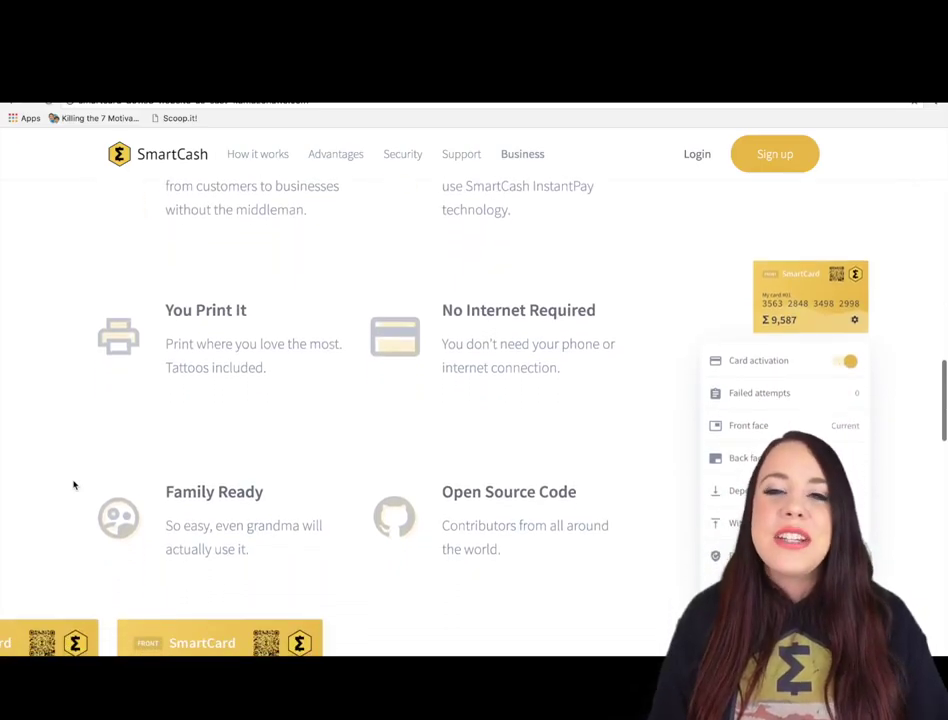
pyautogui.scroll(-2, 73, 485)
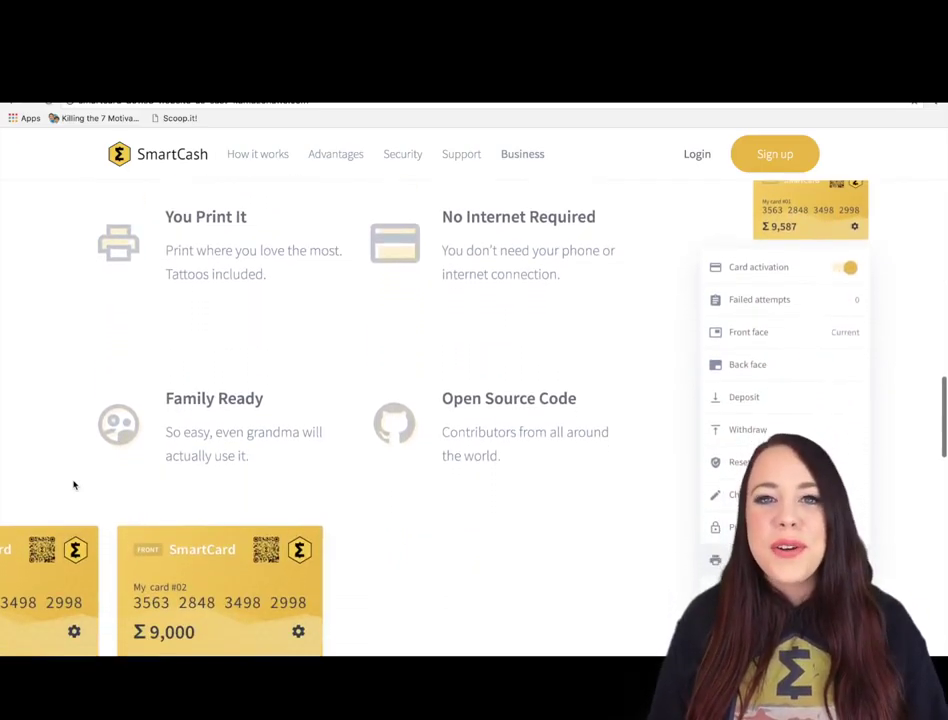
pyautogui.scroll(-1, 73, 485)
pyautogui.scroll(-1, 73, 485)
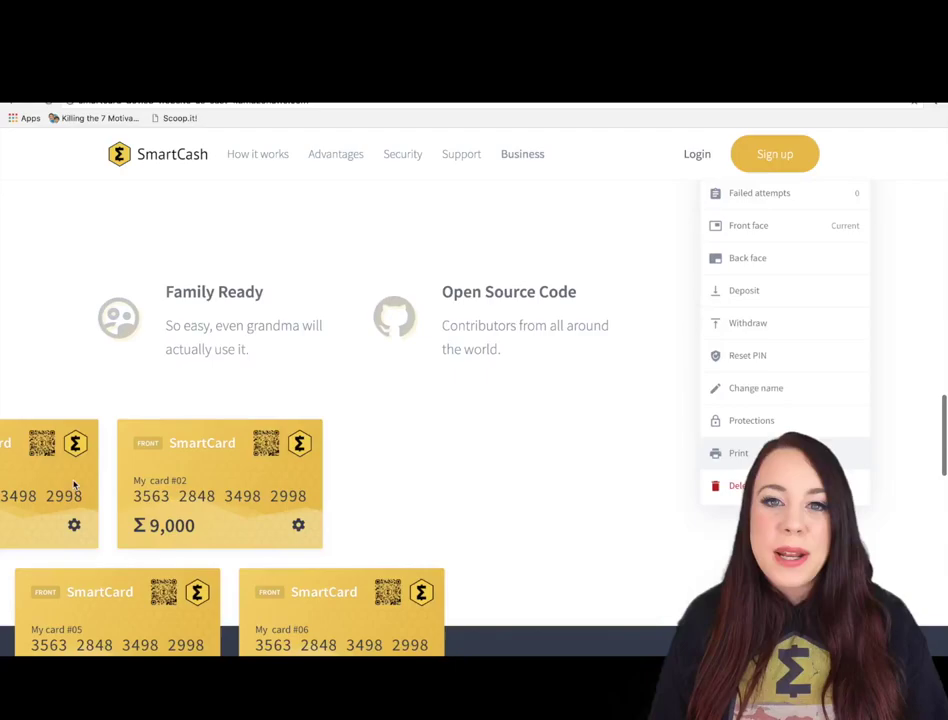
pyautogui.scroll(-1, 73, 485)
pyautogui.scroll(-1, 73, 485)
pyautogui.scroll(-2, 73, 485)
pyautogui.scroll(-1, 73, 485)
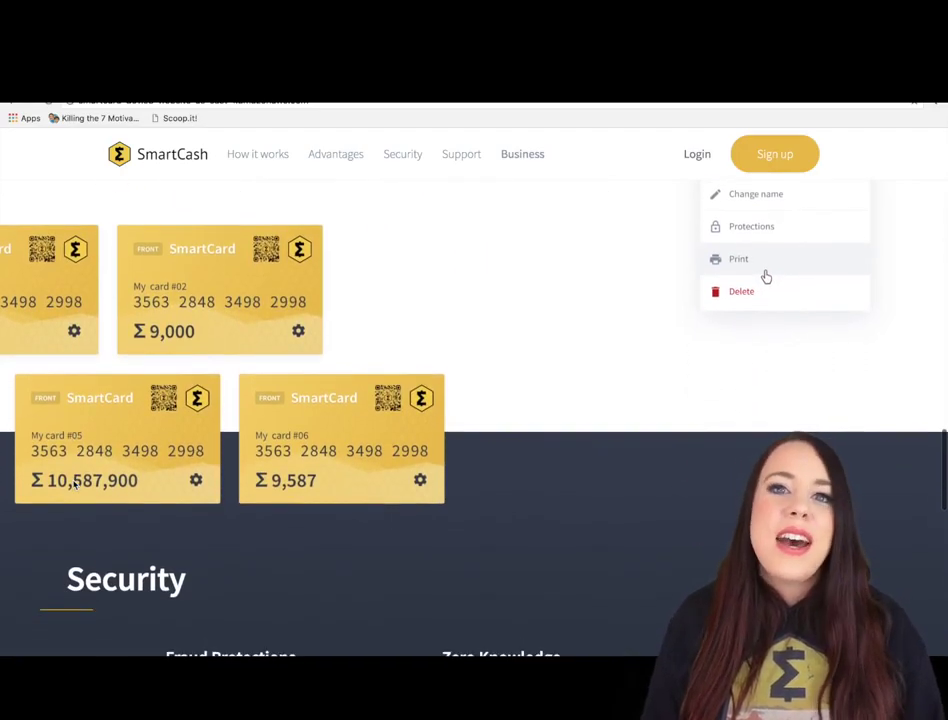
pyautogui.scroll(-1, 73, 485)
pyautogui.scroll(-1, 73, 485)
pyautogui.scroll(-1, 73, 485)
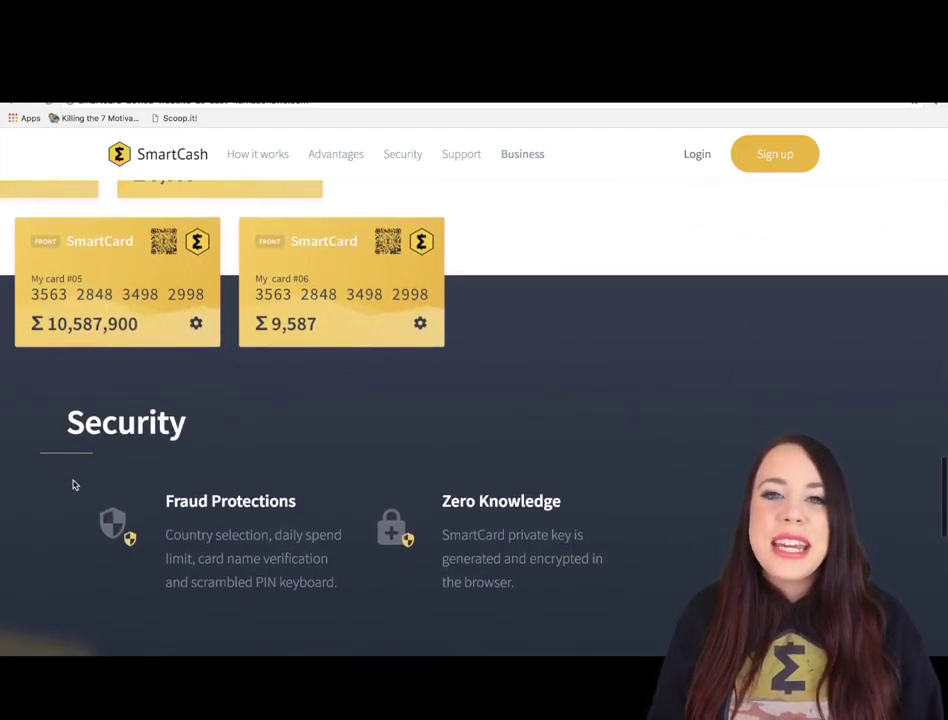
pyautogui.scroll(-1, 73, 485)
pyautogui.scroll(-1, 73, 485)
pyautogui.scroll(-1, 73, 485)
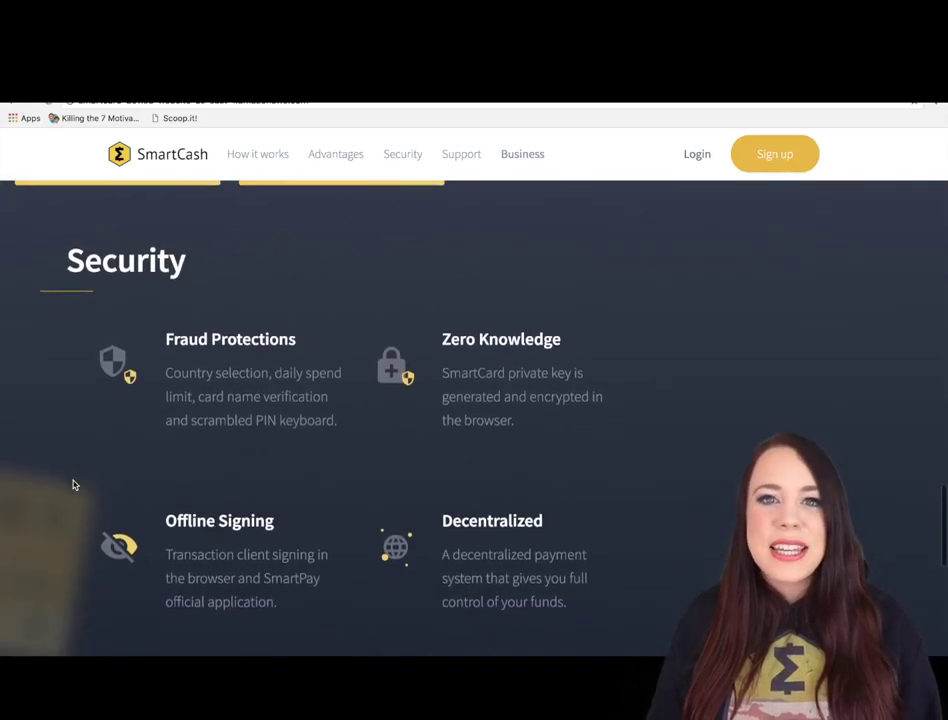
pyautogui.scroll(-2, 73, 485)
pyautogui.scroll(-2, 73, 485)
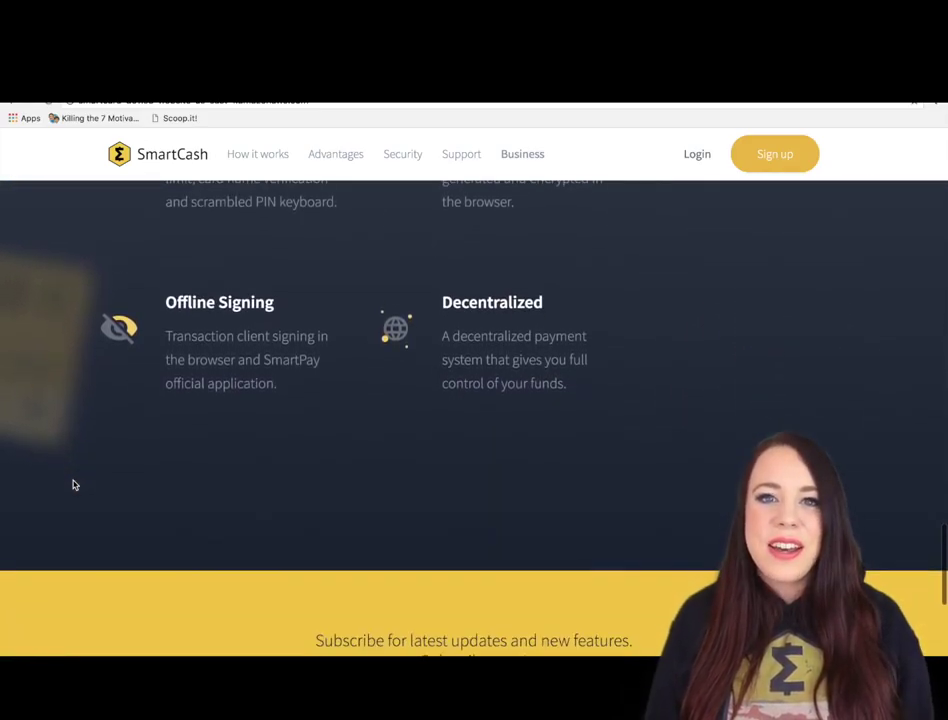
pyautogui.scroll(-2, 73, 485)
pyautogui.scroll(-1, 73, 485)
pyautogui.scroll(-1, 73, 485)
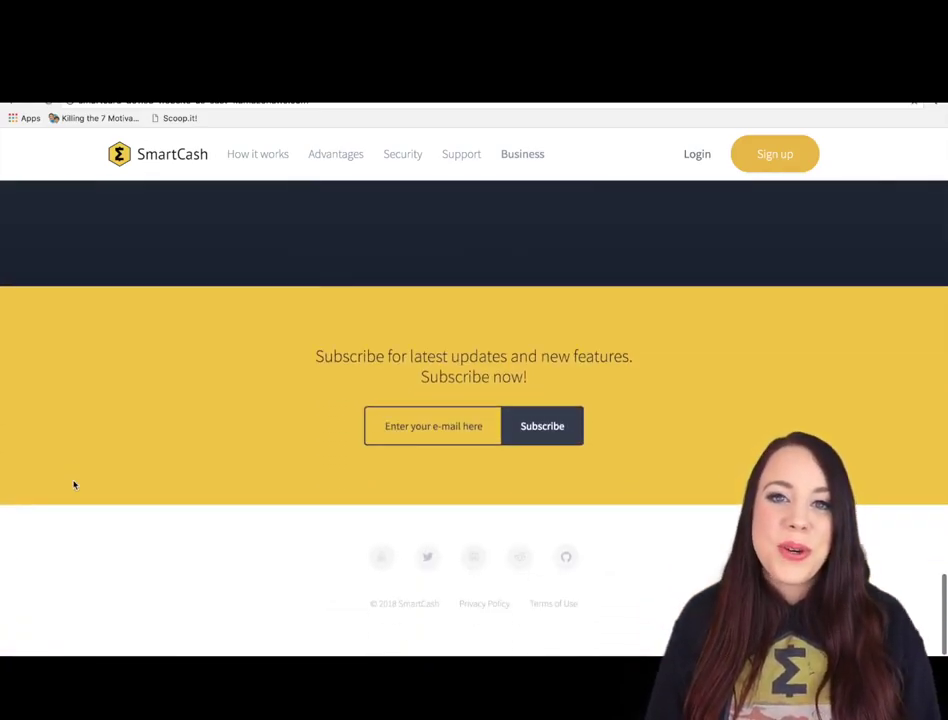
pyautogui.scroll(1, 73, 485)
pyautogui.scroll(2, 73, 485)
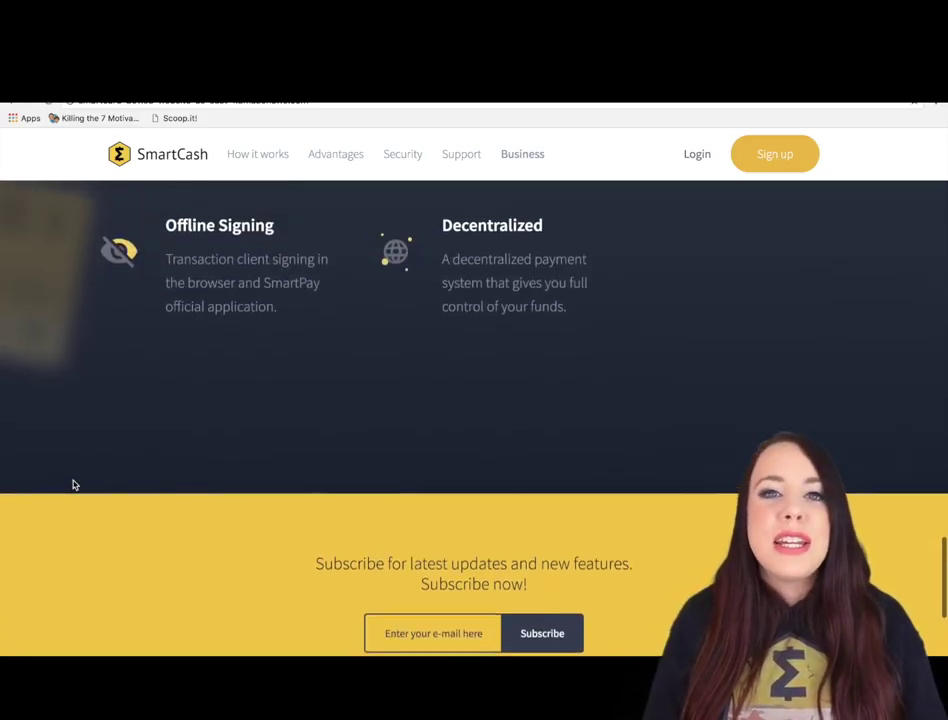
pyautogui.scroll(1, 73, 485)
pyautogui.scroll(2, 73, 485)
pyautogui.scroll(1, 73, 485)
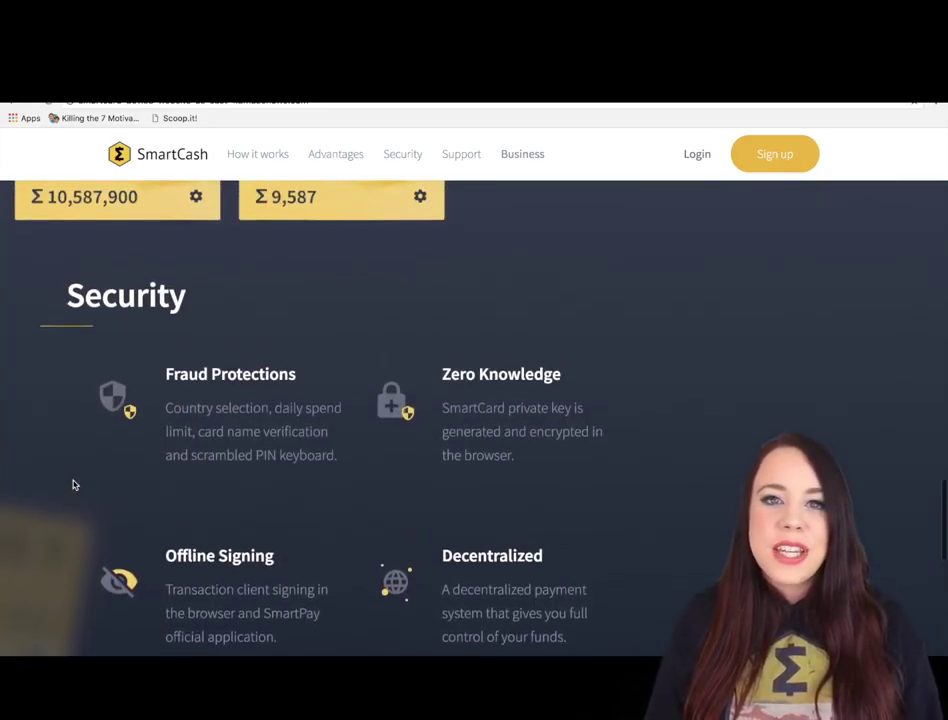
pyautogui.scroll(2, 73, 485)
pyautogui.scroll(1, 73, 485)
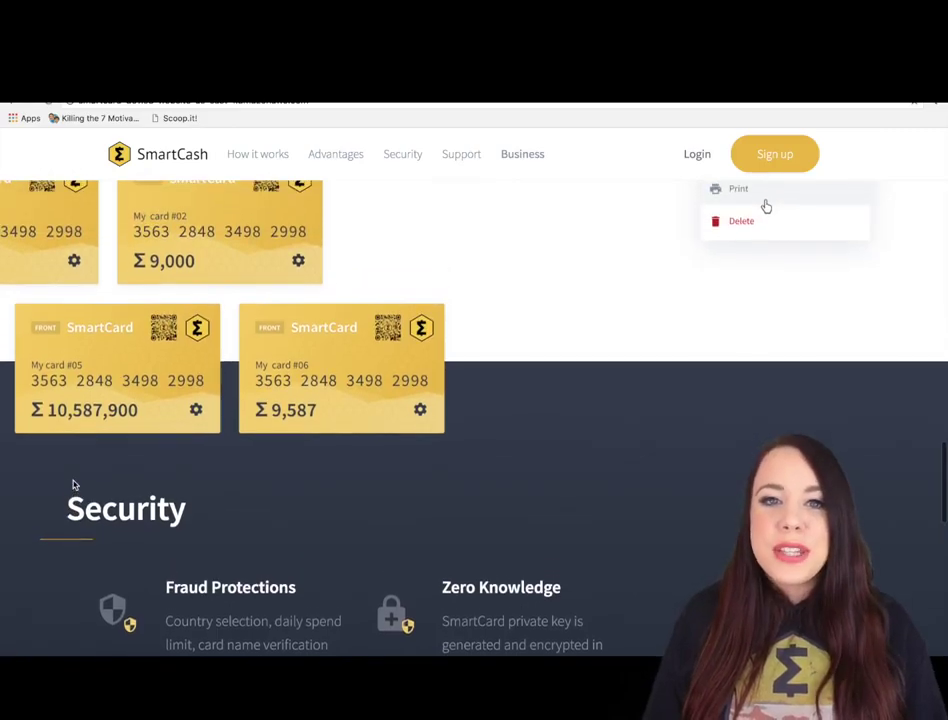
pyautogui.scroll(1, 73, 485)
pyautogui.scroll(1, 73, 485)
pyautogui.scroll(2, 73, 485)
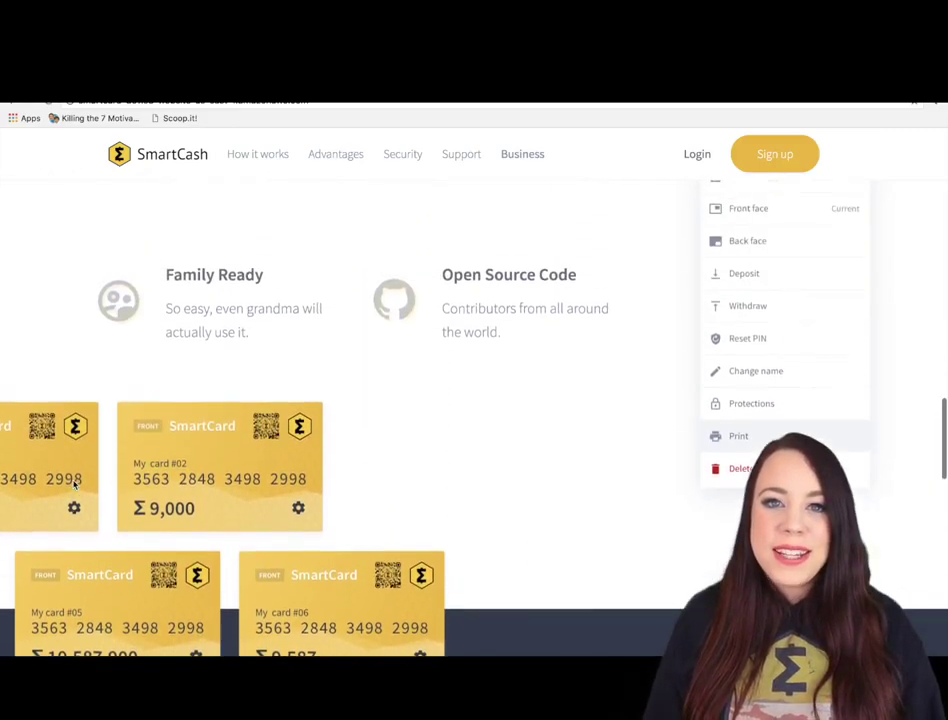
pyautogui.scroll(1, 73, 485)
pyautogui.scroll(1, 73, 485)
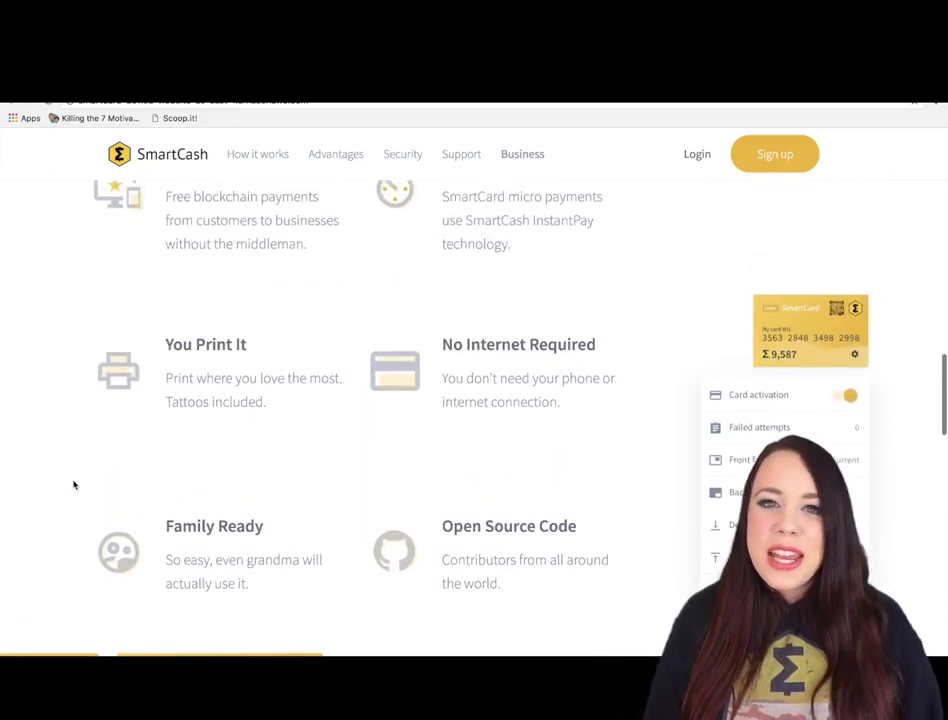
pyautogui.scroll(1, 73, 485)
pyautogui.scroll(1, 73, 485)
pyautogui.scroll(2, 73, 485)
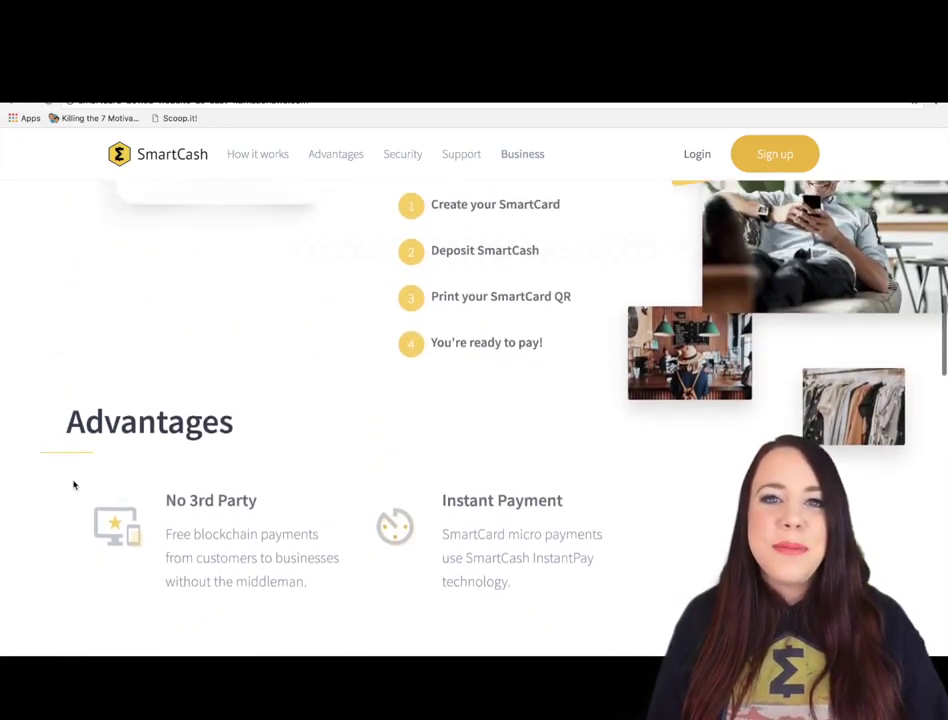
pyautogui.scroll(1, 73, 485)
pyautogui.scroll(1, 73, 485)
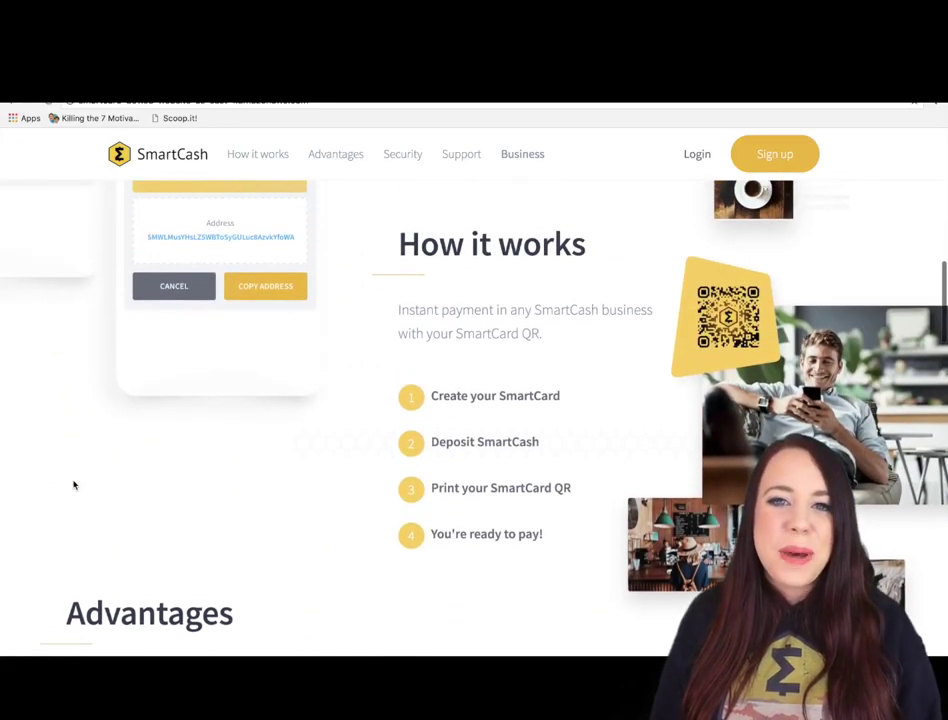
pyautogui.scroll(1, 73, 485)
pyautogui.scroll(1, 73, 485)
pyautogui.scroll(1, 73, 485)
pyautogui.scroll(2, 73, 485)
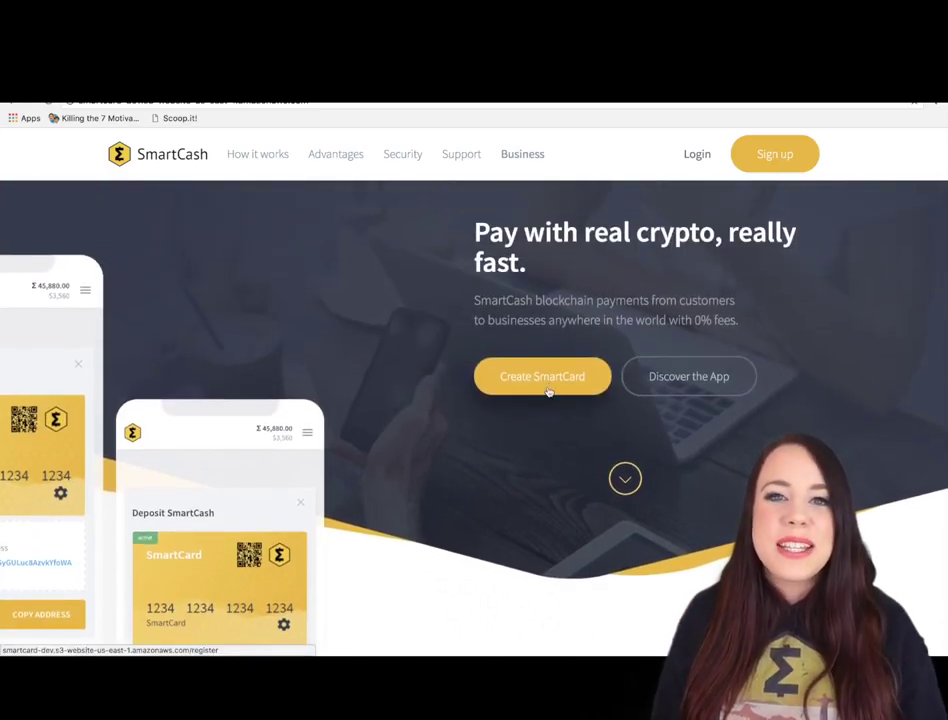
# Go from the SmartCash home page to the SmartCard sign-up page
pyautogui.click(548, 390)
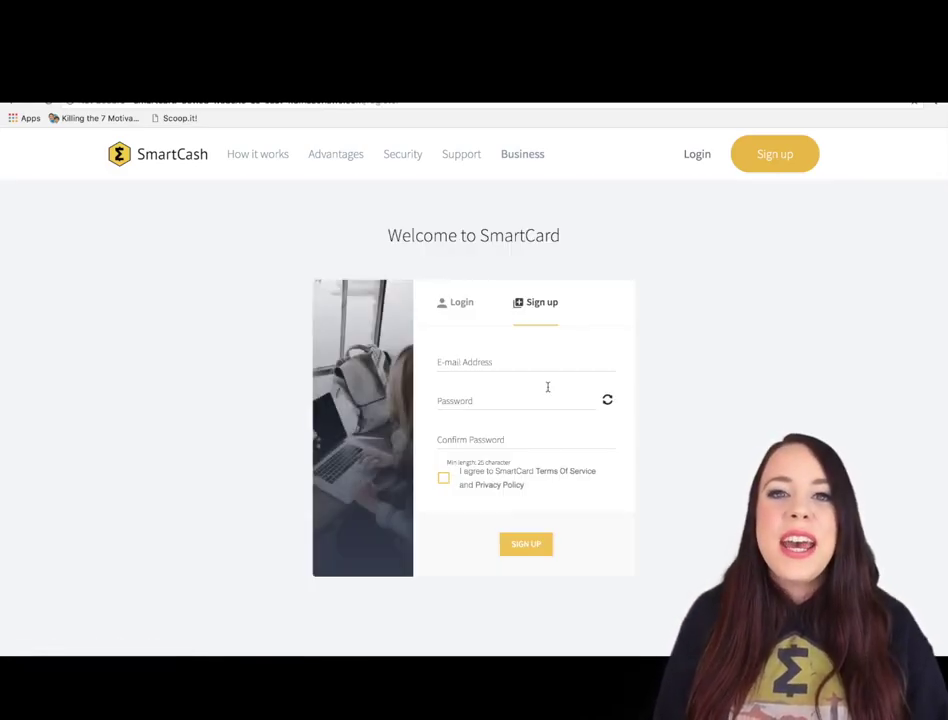